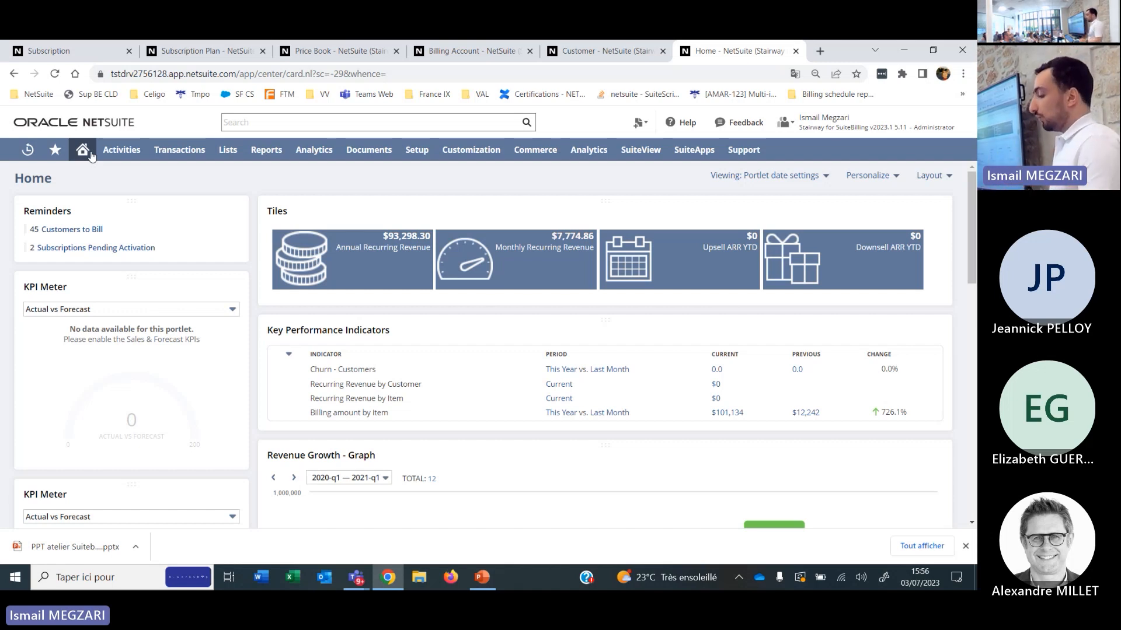
Open the recently used SB Billing and Revenue Summary report.
mouse_move(165, 158)
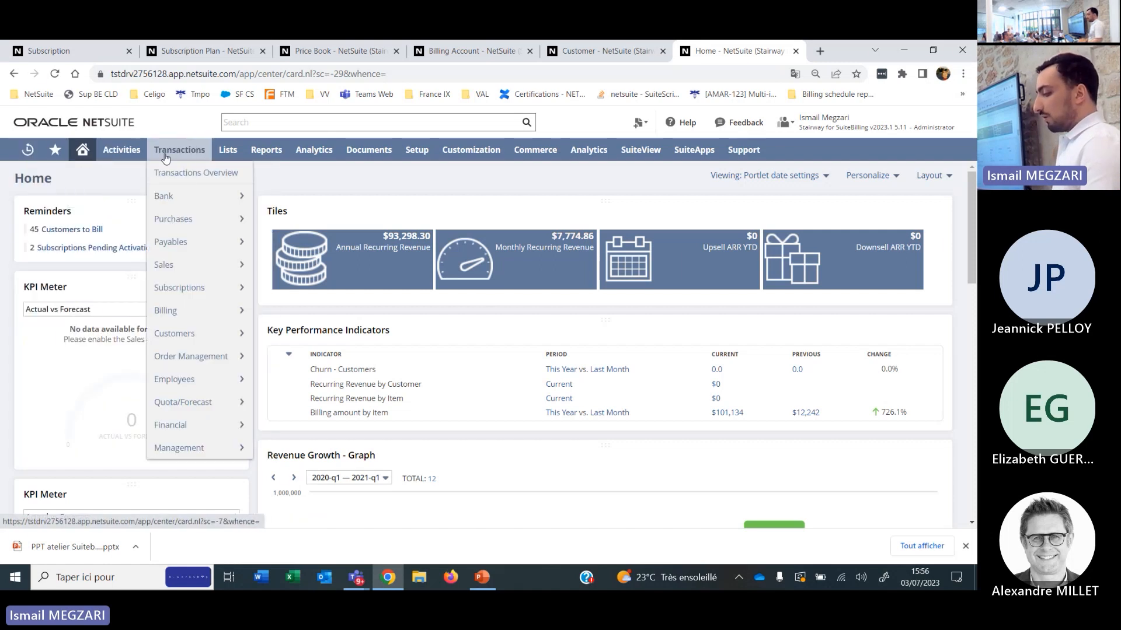
mouse_move(255, 155)
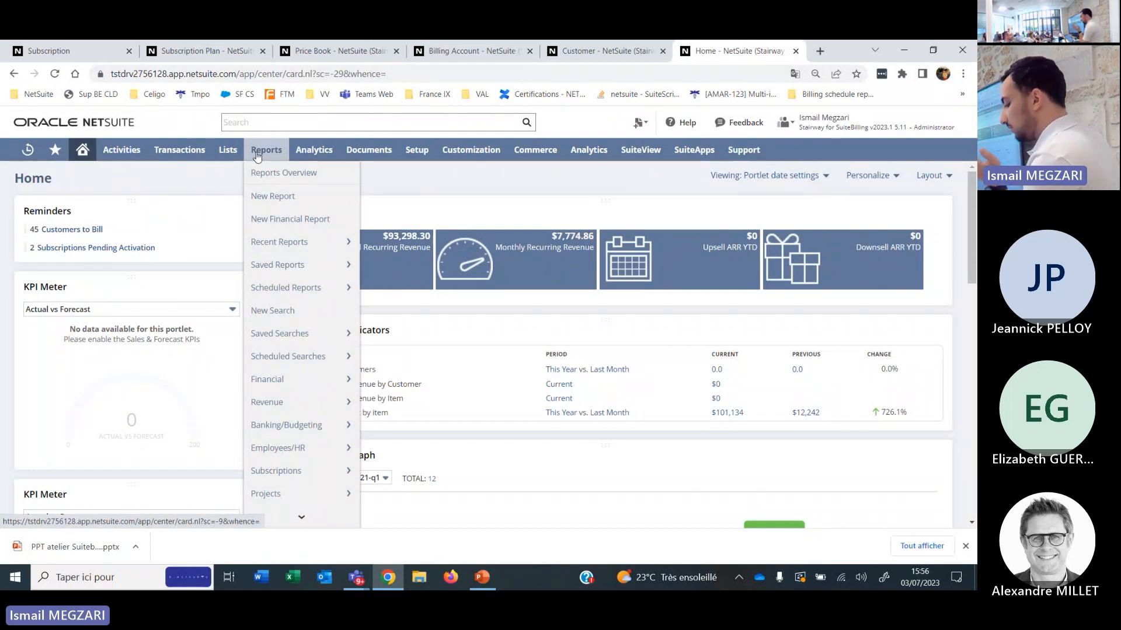
mouse_move(292, 244)
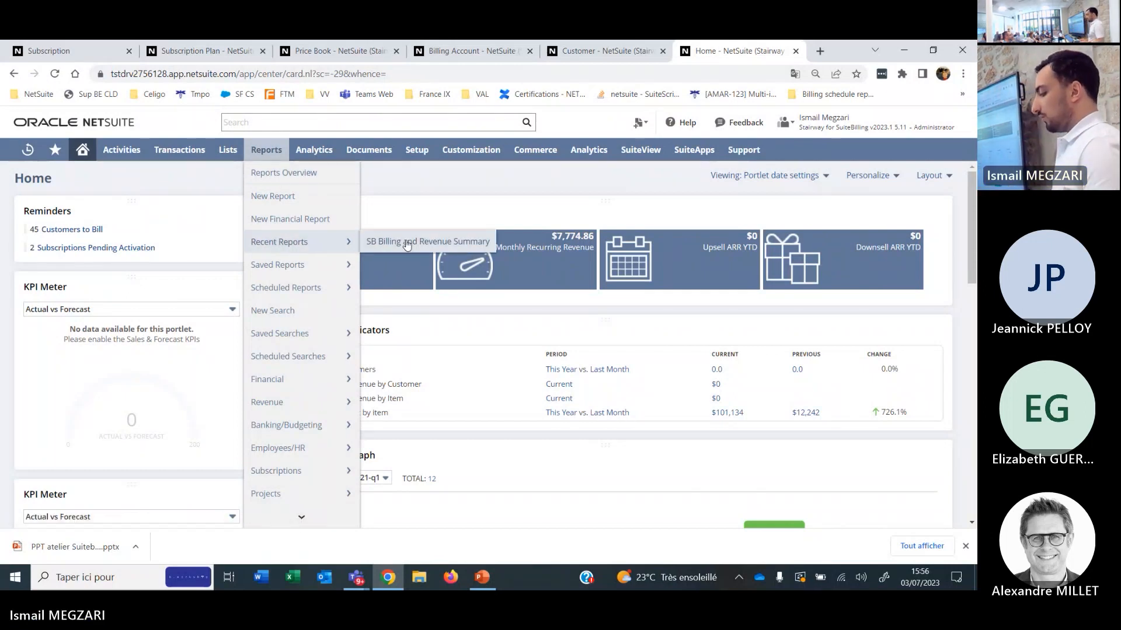
left_click(379, 242)
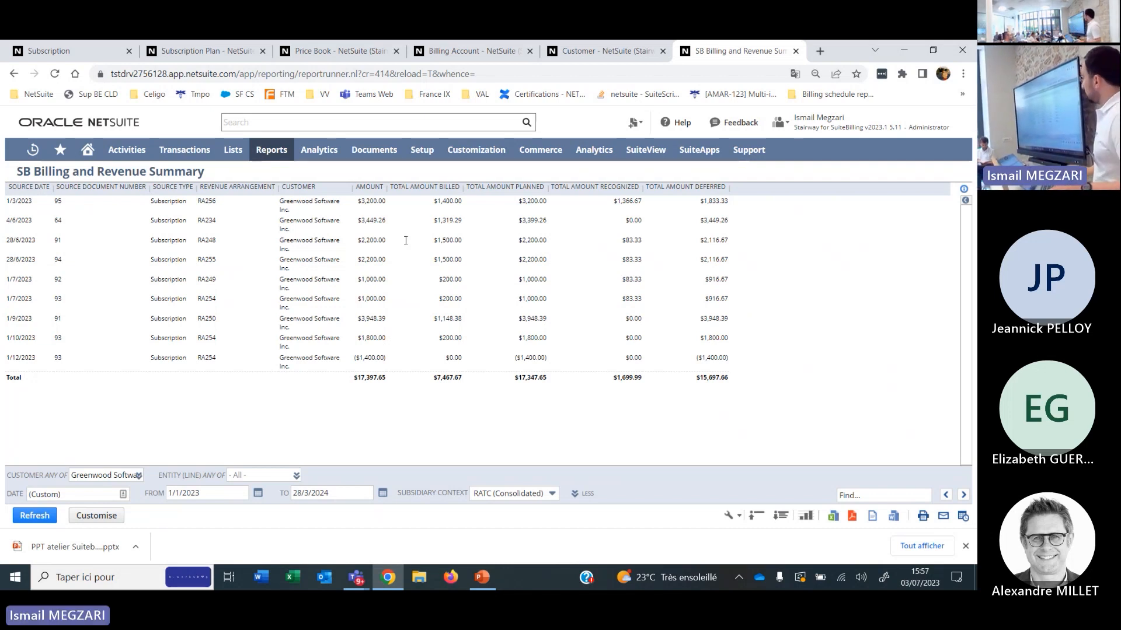
Search the Analytics workbooks for "upsell", open the Upsell workbook and view its table through to the quantity difference column.
left_click(320, 155)
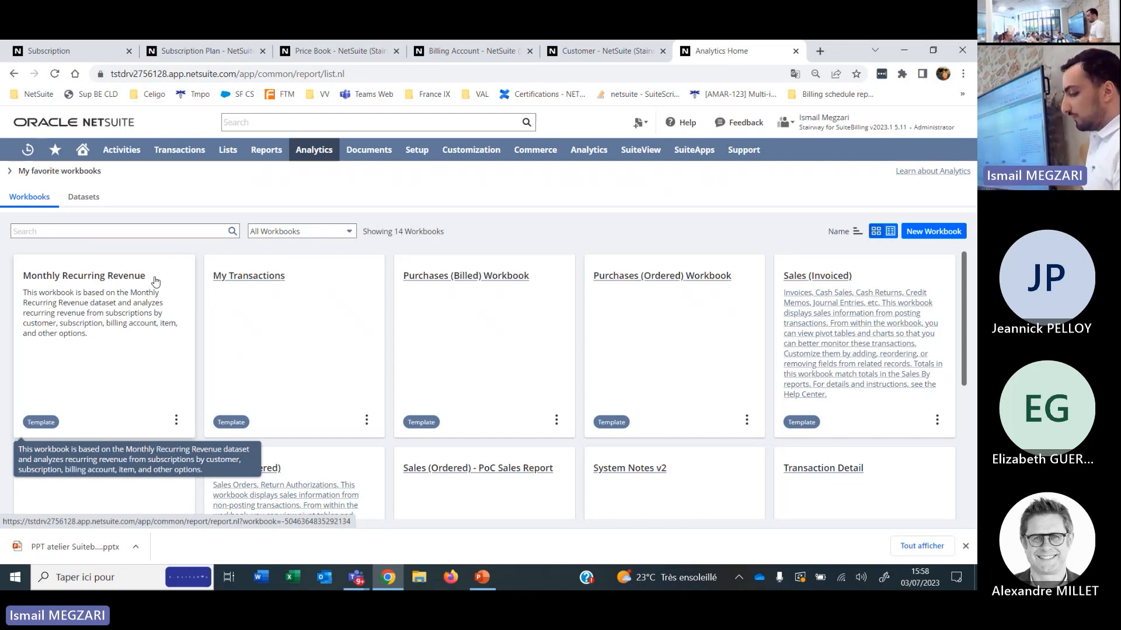
left_click(73, 230)
type("upsell")
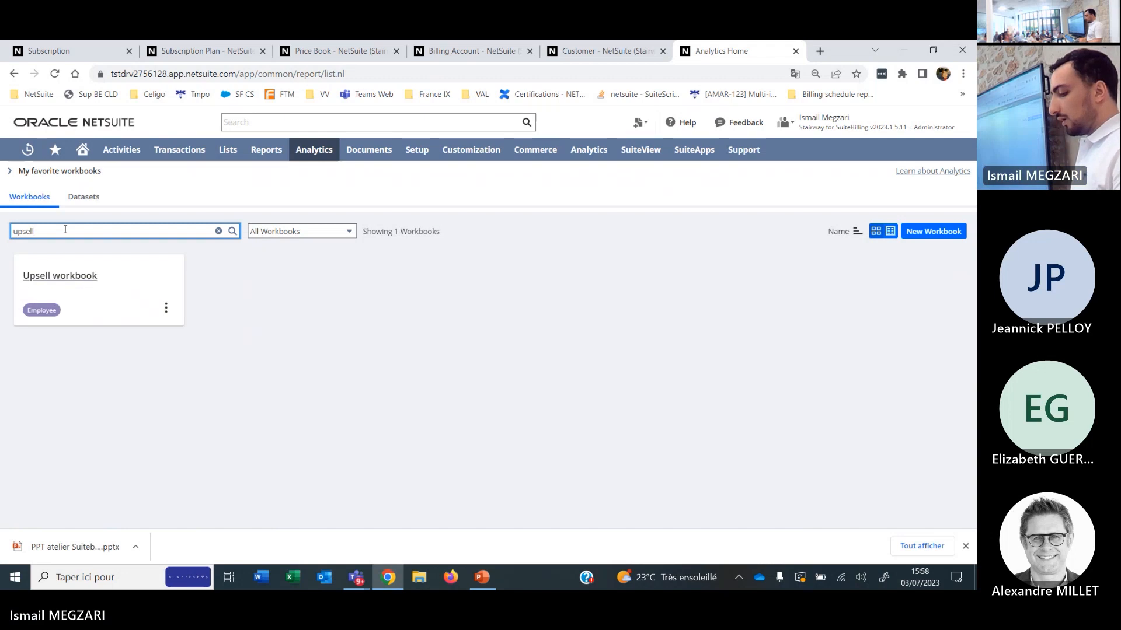
left_click(57, 276)
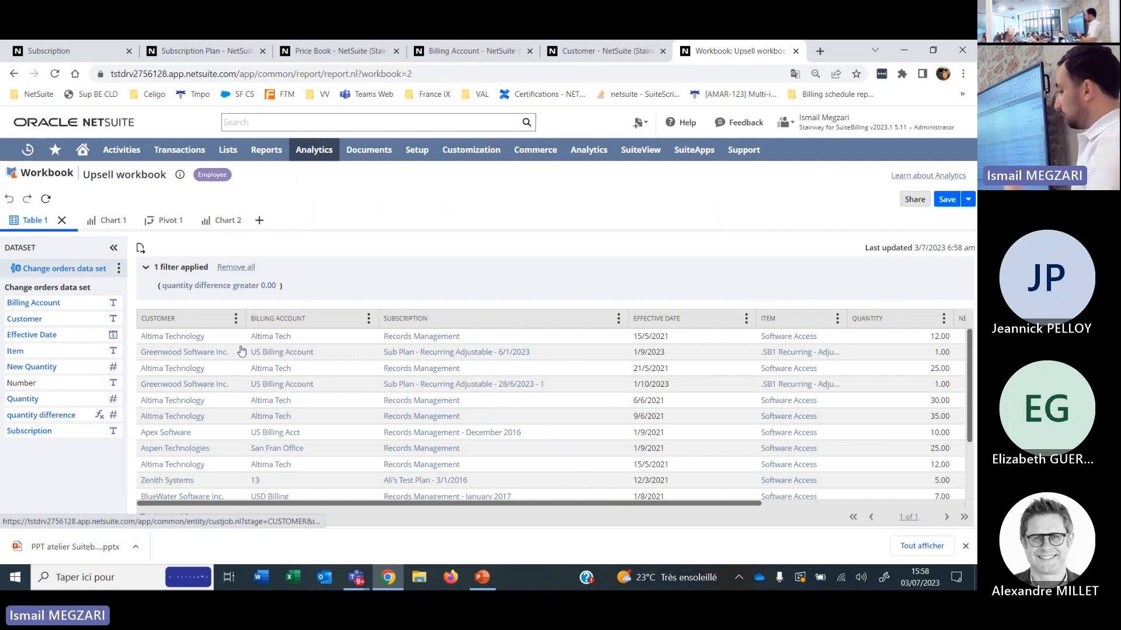
scroll(333, 369, "right", 5)
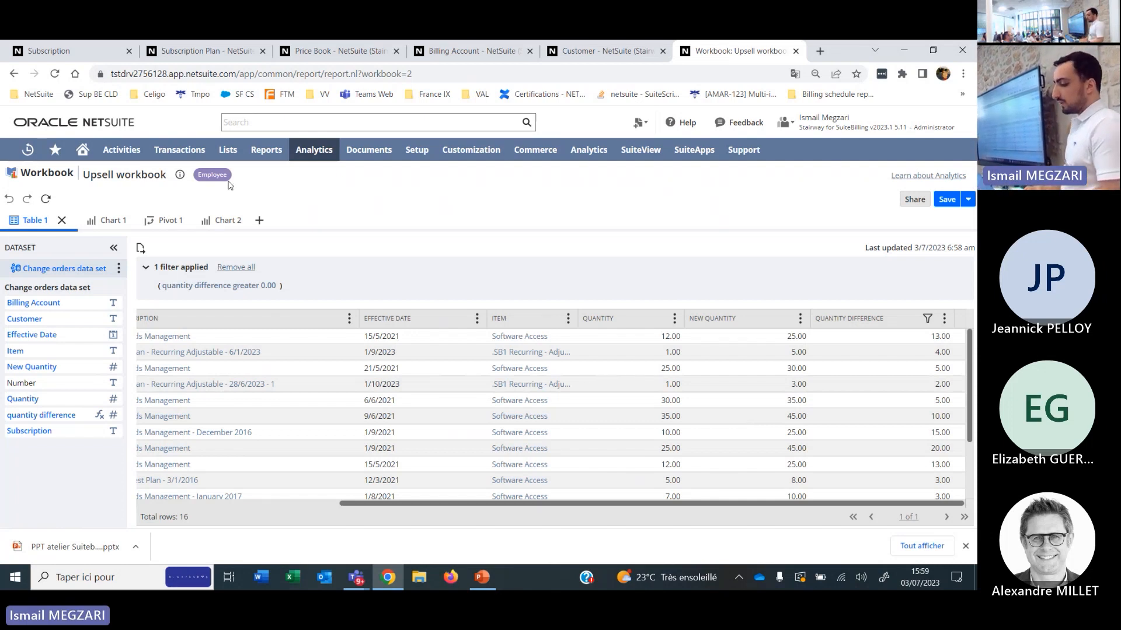
Return to the Sub Plan - Recurring Adjustable - 1/3/2023 subscription, open it for editing and display its pricing lines.
left_click(57, 53)
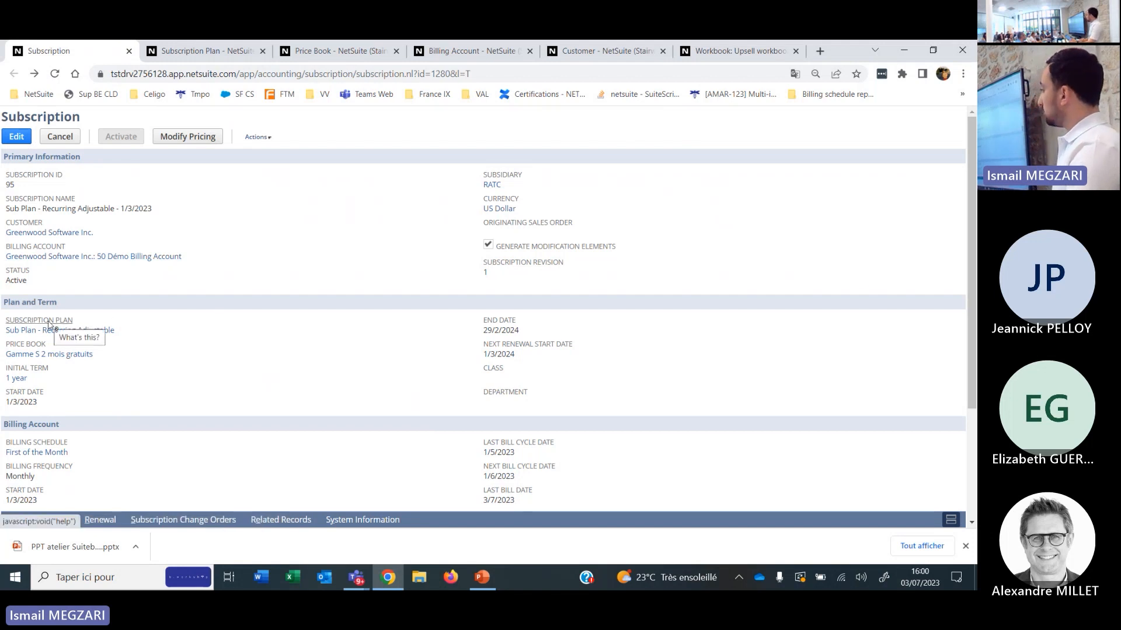
scroll(49, 325, "down", 1)
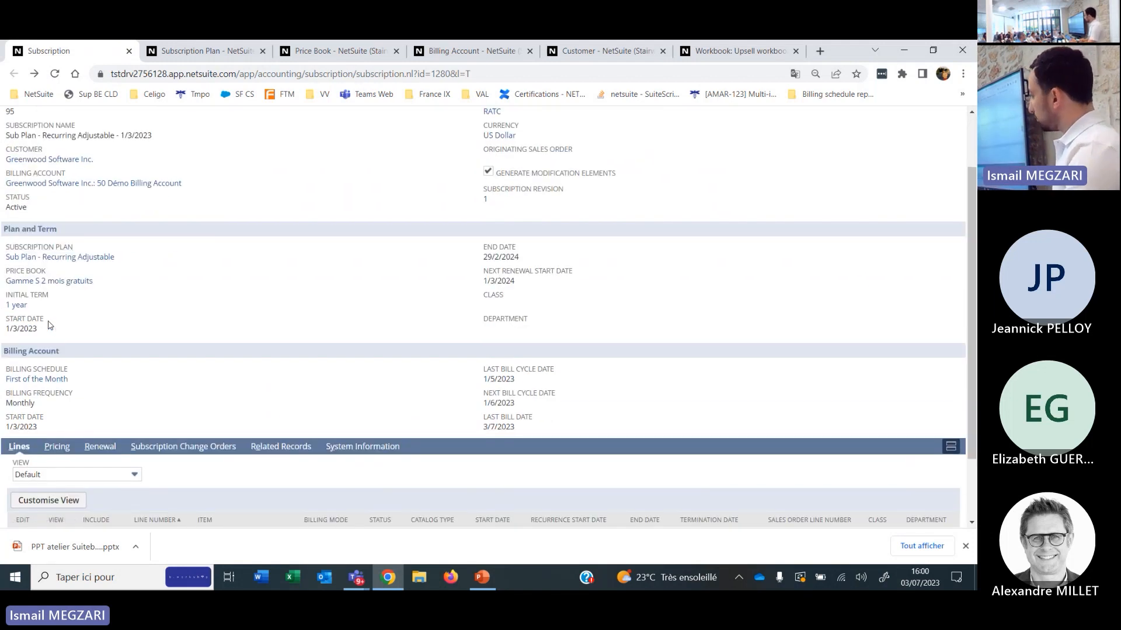
scroll(49, 326, "down", 1)
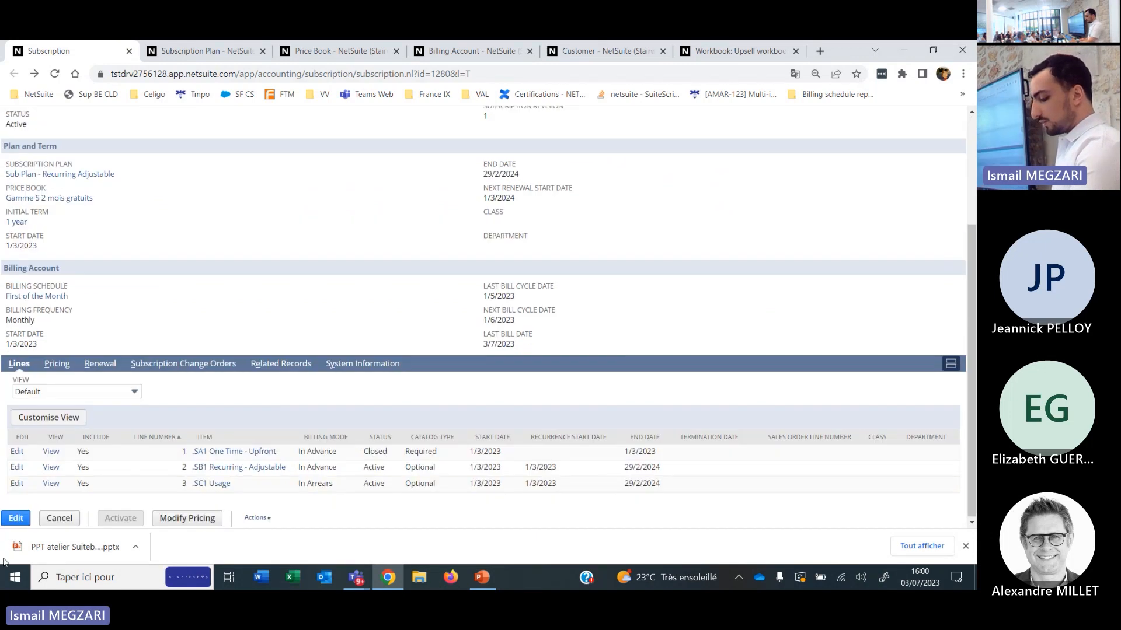
left_click(17, 519)
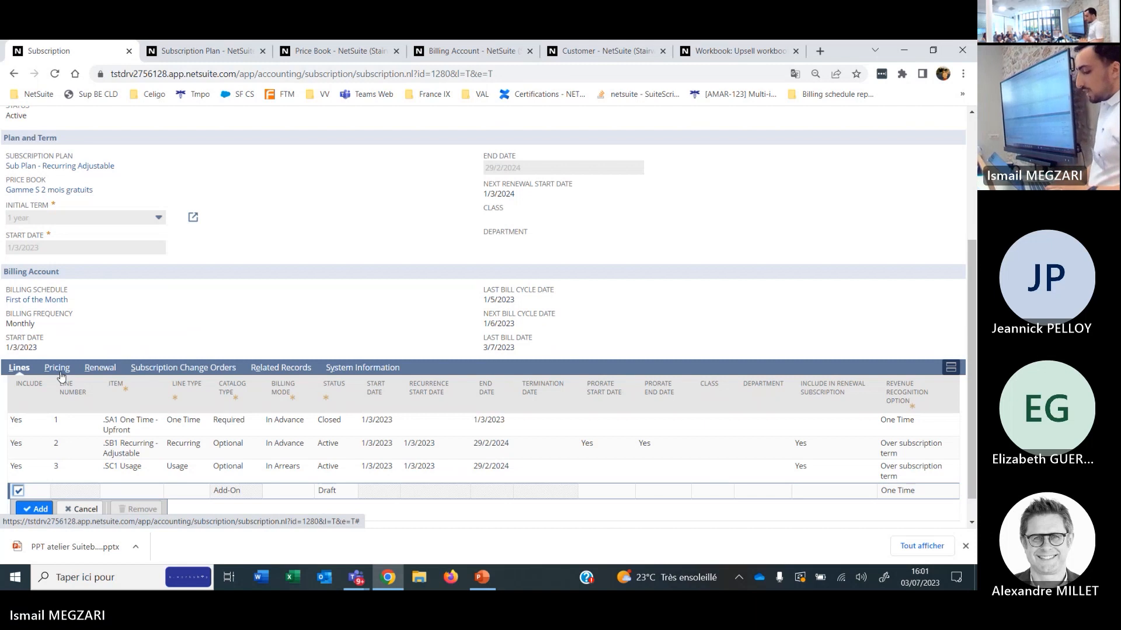
left_click(61, 376)
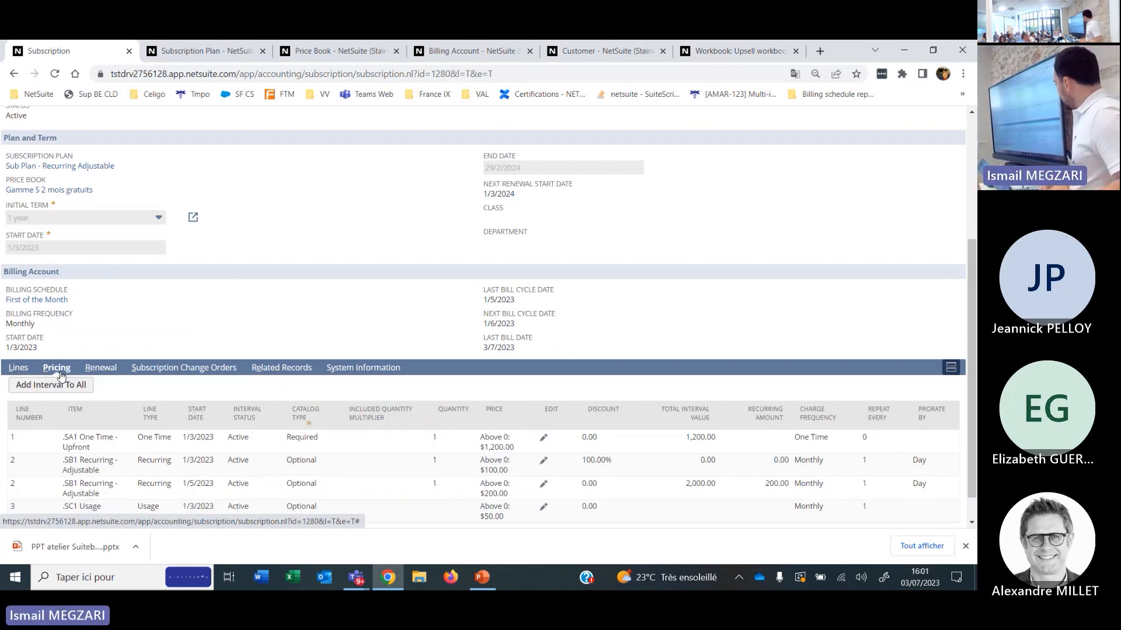
scroll(2, 497, "down", 1)
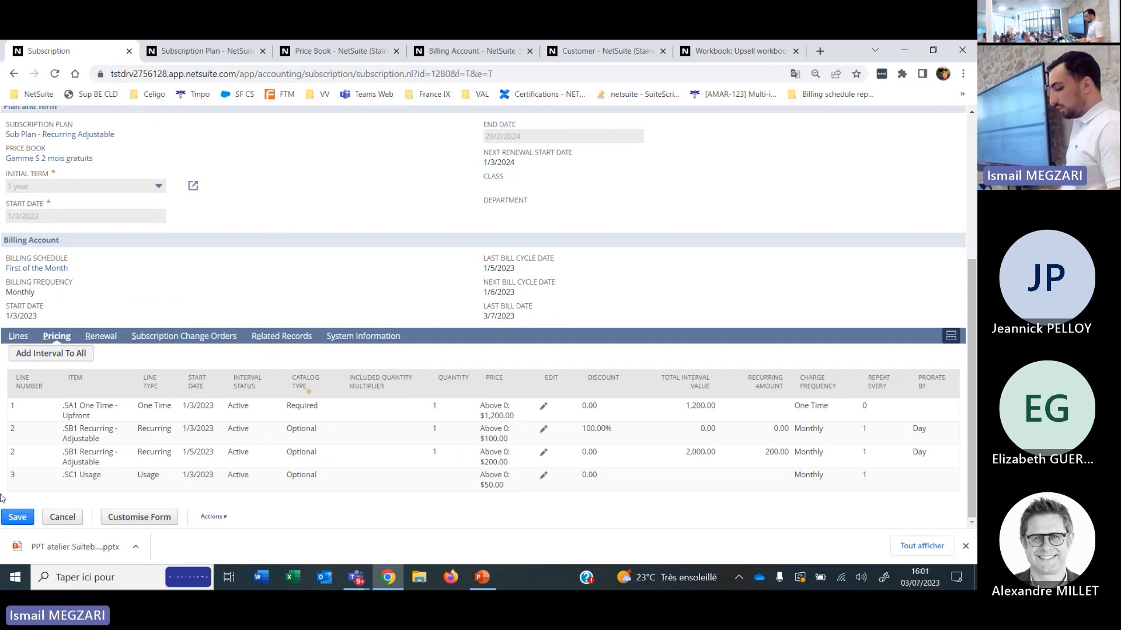
Open the subscription's price book and subscription plan in separate browser tabs, and switch to the already open Subscription Plan page.
scroll(90, 399, "up", 1)
scroll(91, 398, "up", 1)
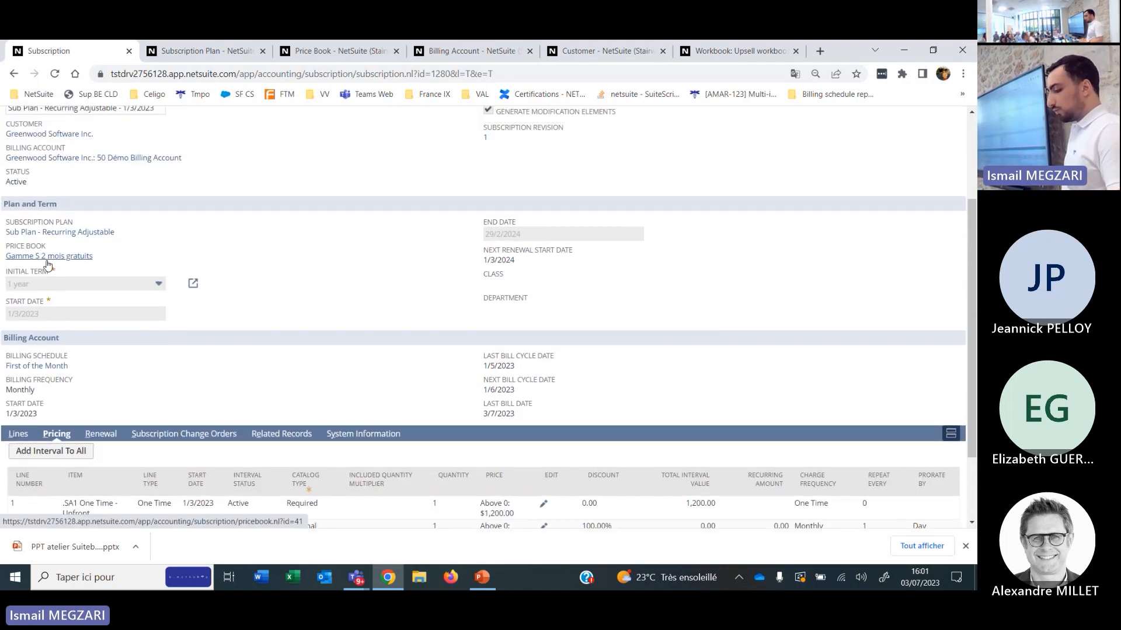
scroll(48, 265, "down", 1)
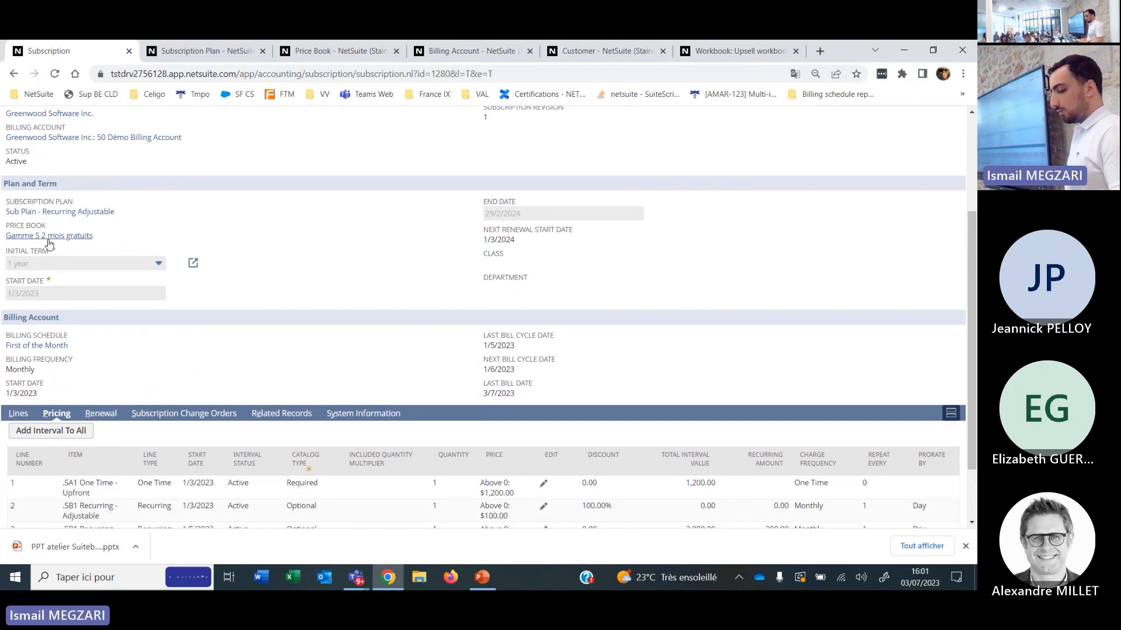
middle_click(49, 243)
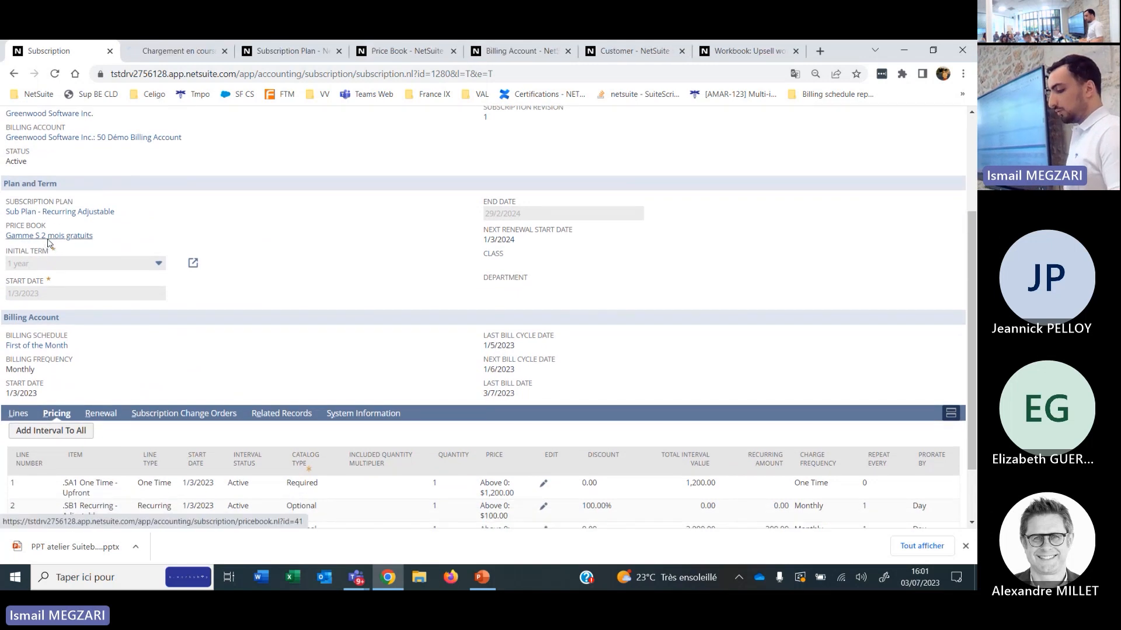
middle_click(58, 211)
left_click(348, 51)
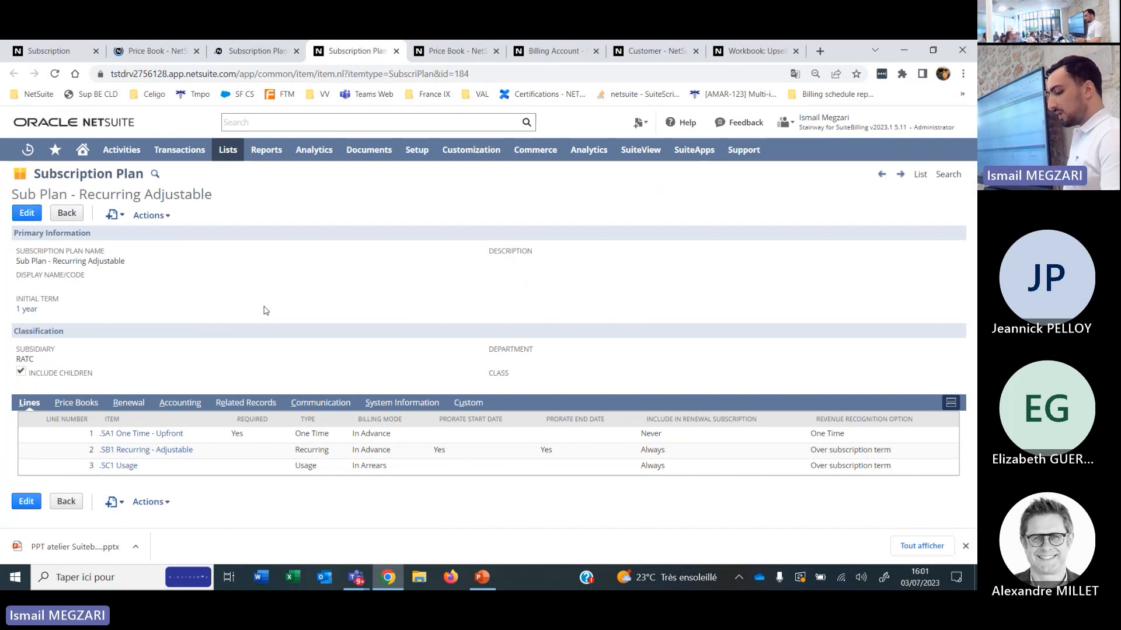
Open the subscription plan for editing and filter its price books to Gamme S 2 mois gratuits.
left_click(26, 214)
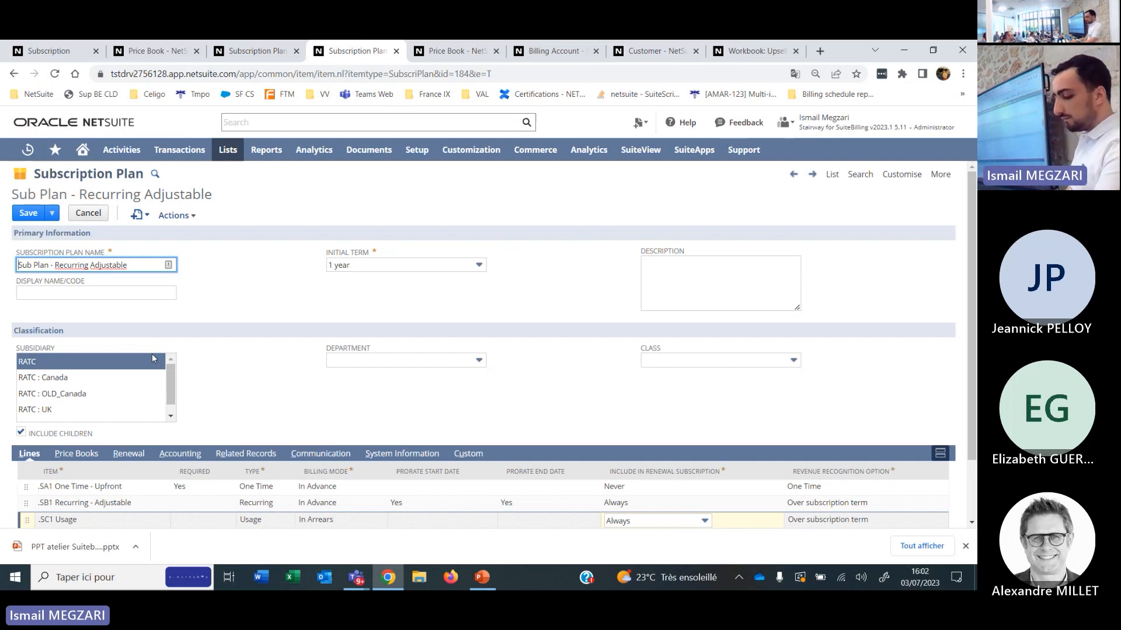
scroll(123, 367, "down", 1)
left_click(85, 456)
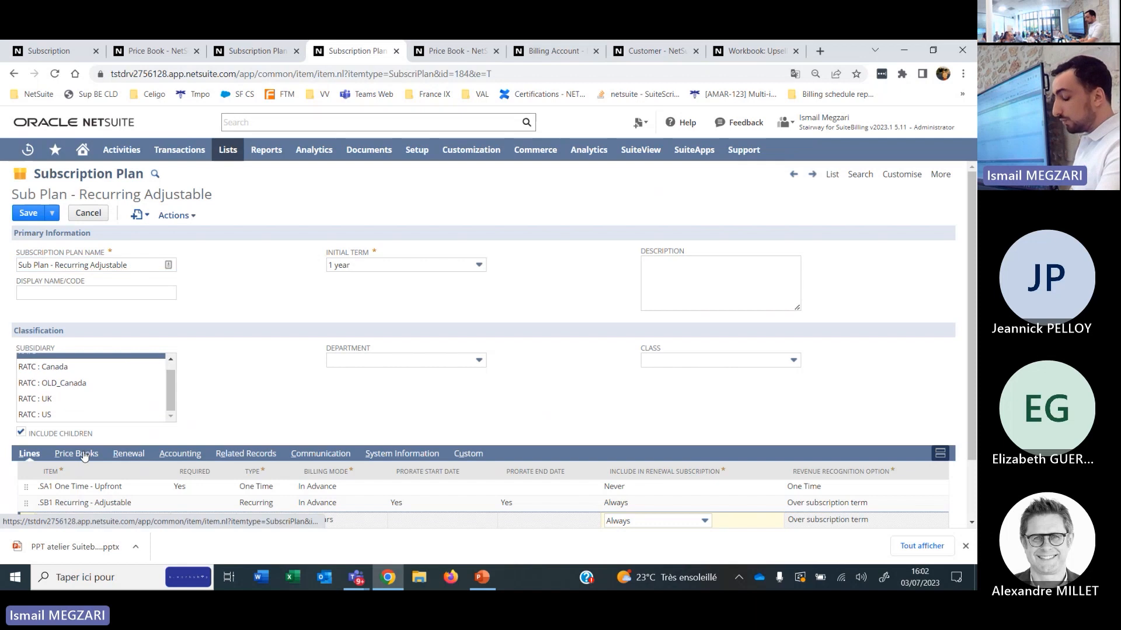
scroll(277, 395, "down", 4)
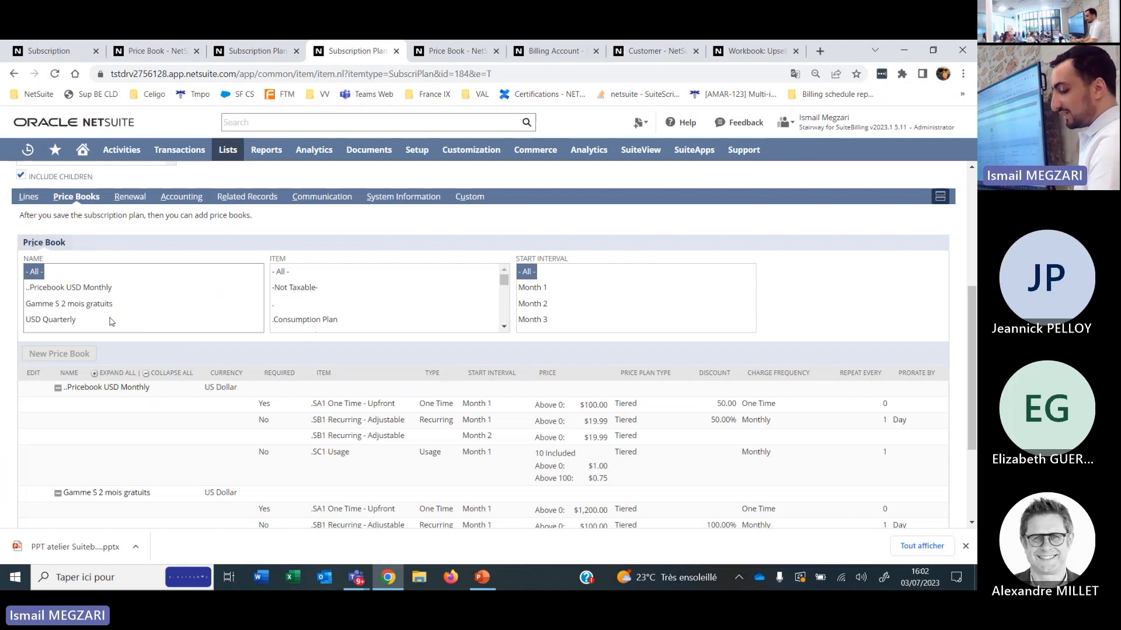
scroll(68, 285, "down", 1)
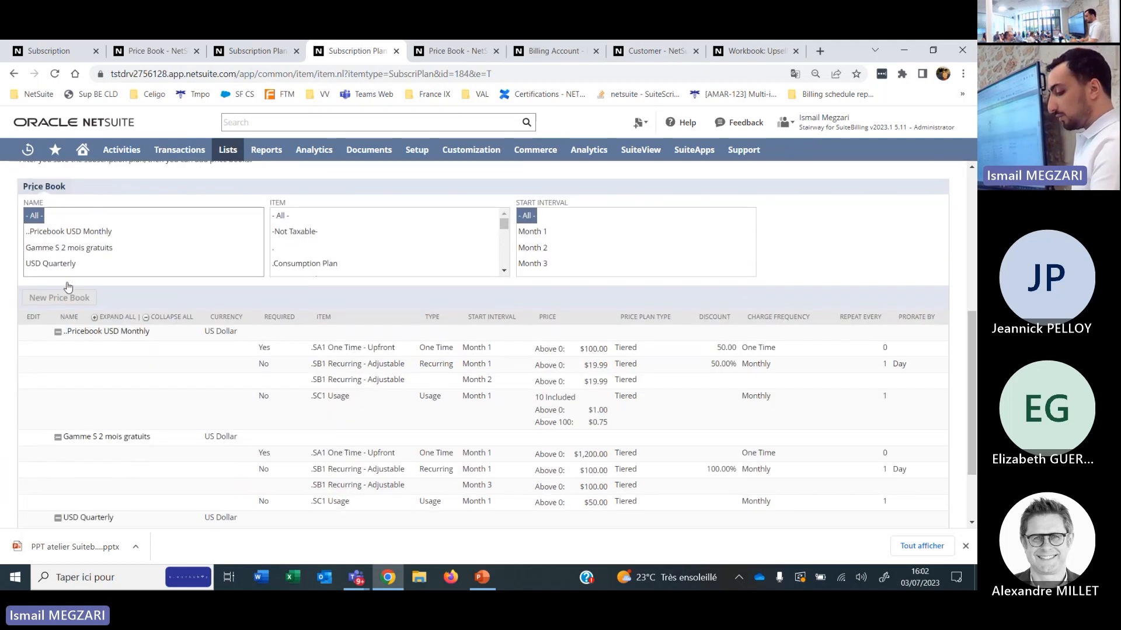
scroll(64, 284, "up", 1)
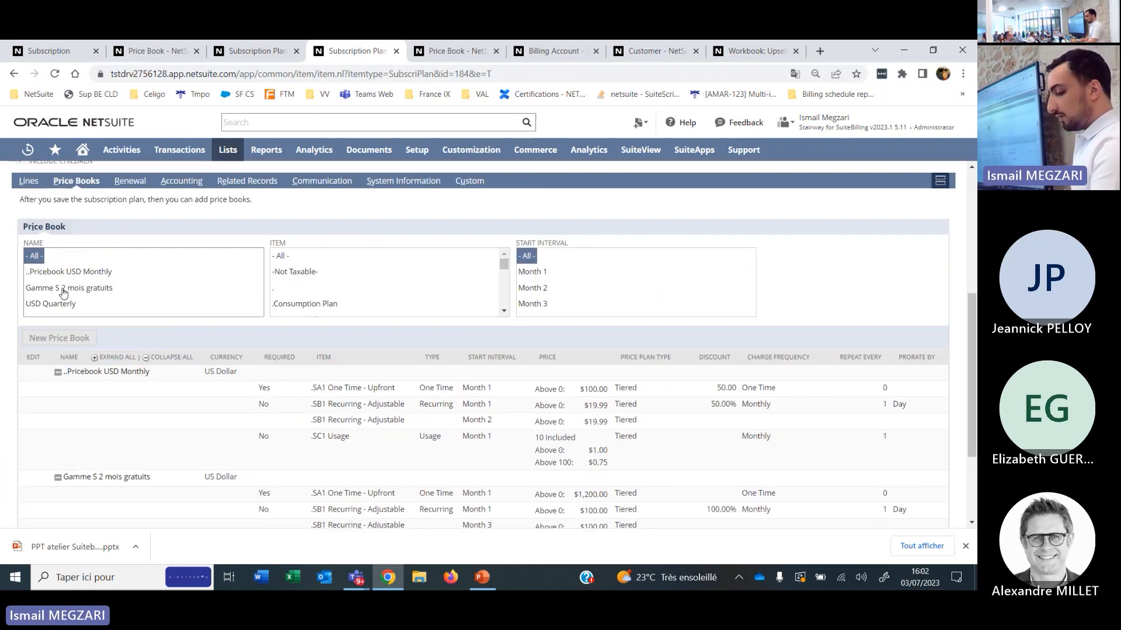
left_click(64, 291)
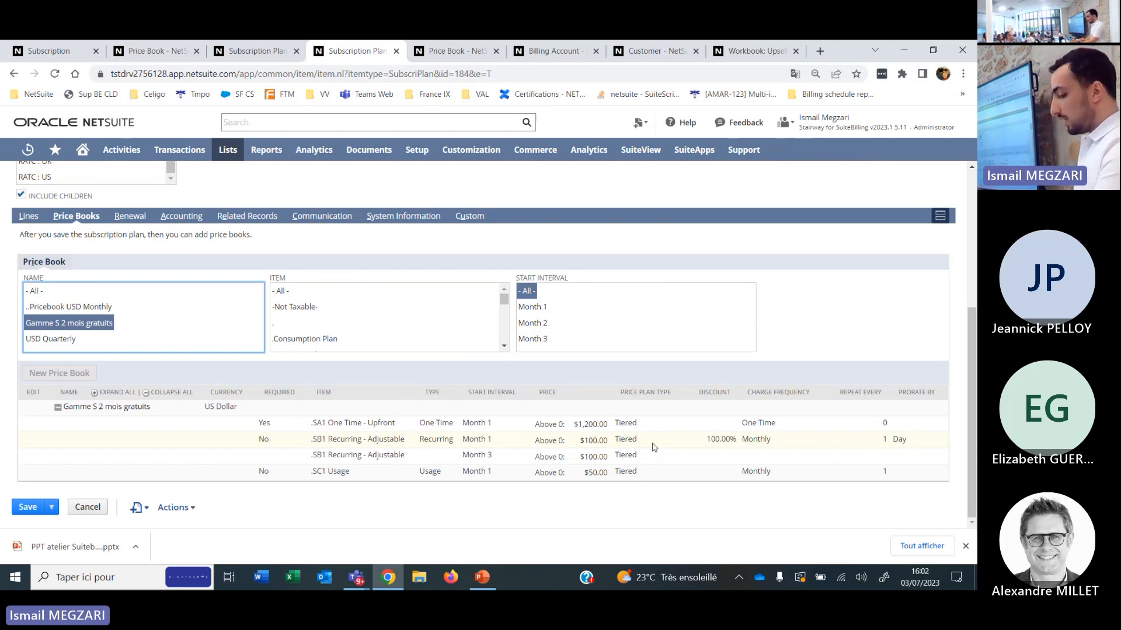
Highlight the Month 3 start interval and the Monthly charge frequency on the .SB1 Recurring - Adjustable price book lines.
left_click_drag(496, 459, 462, 456)
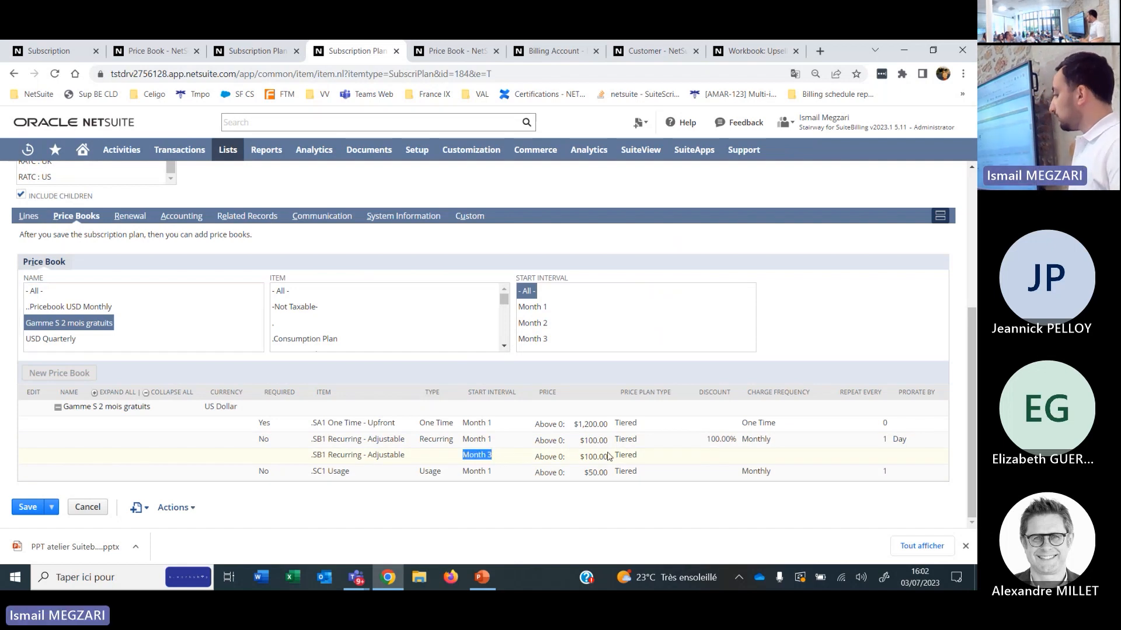
left_click_drag(781, 439, 736, 440)
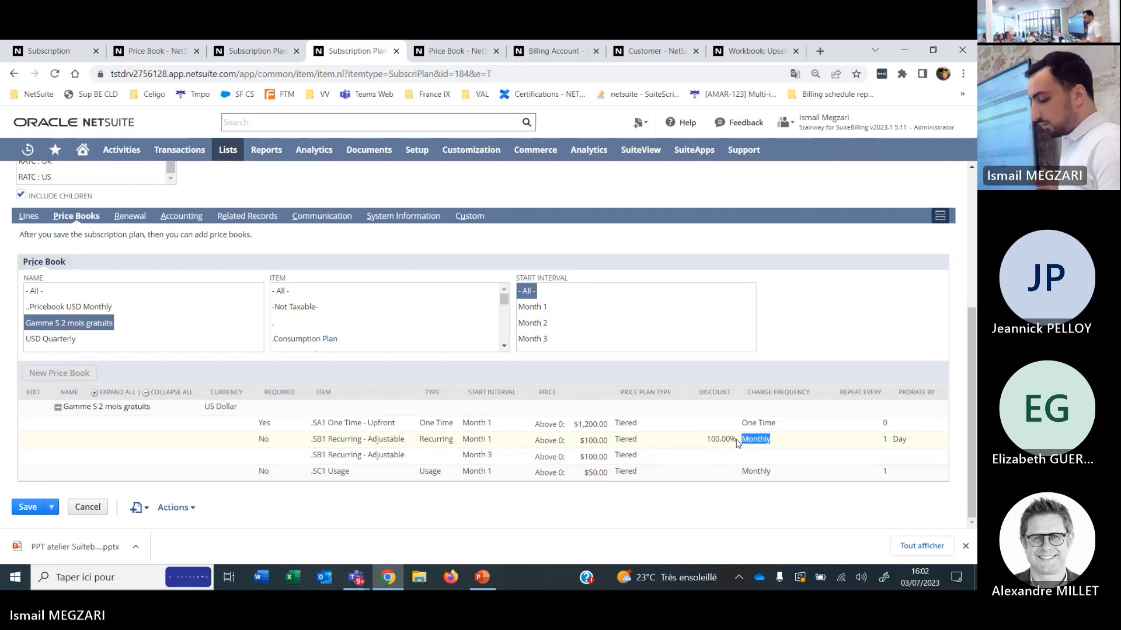
key("alt+Tab")
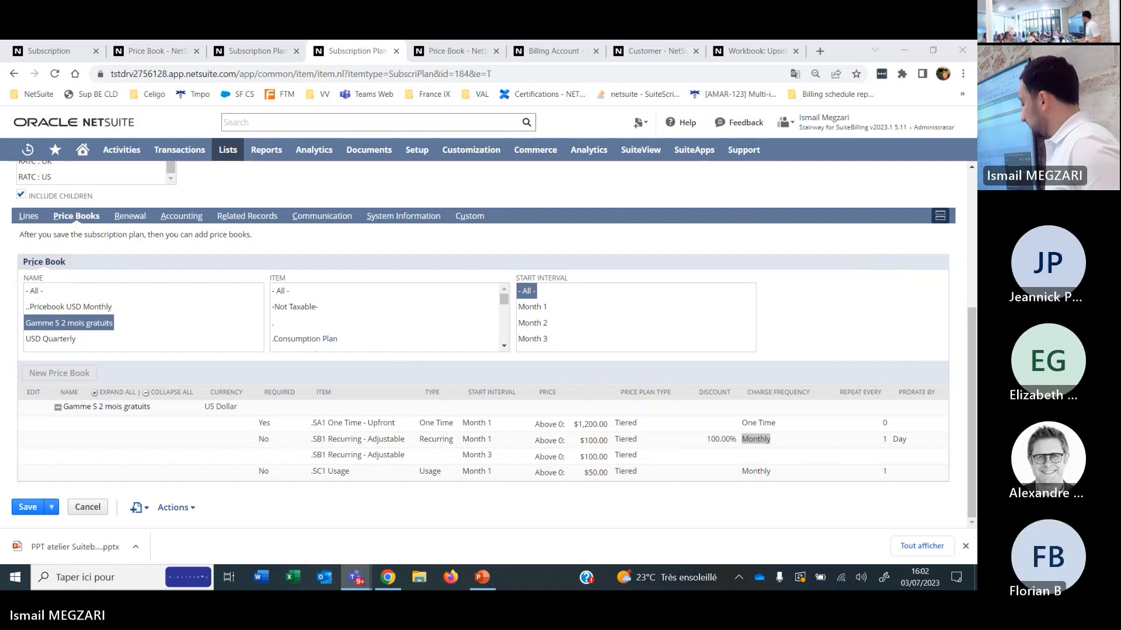
left_click(810, 315)
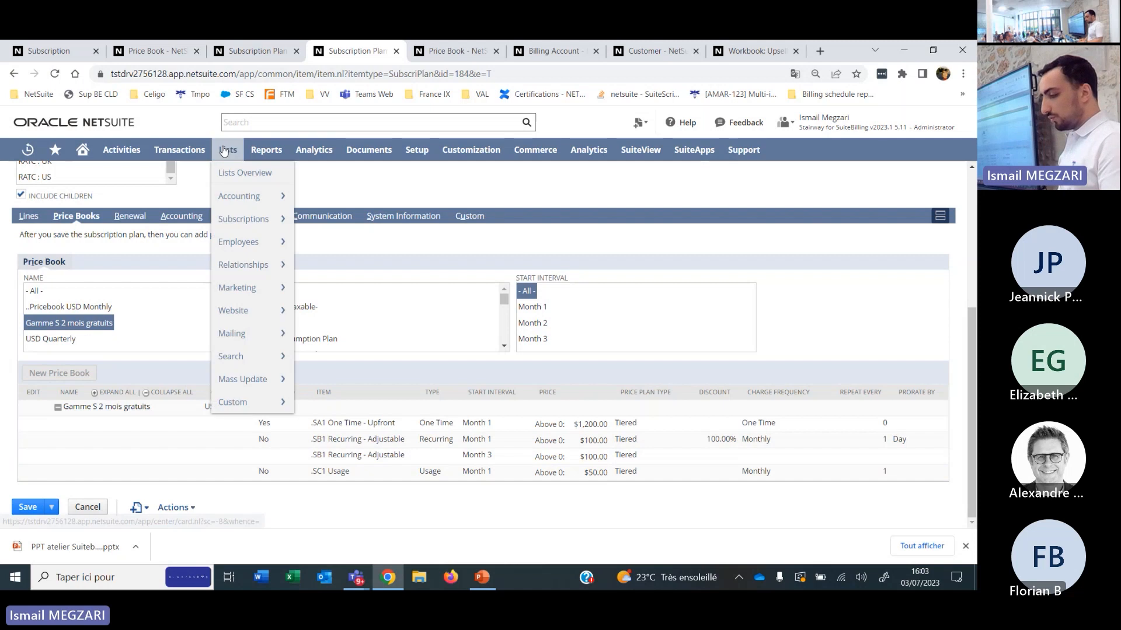
Return to the subscription, inspect the price plan of the .SB1 Recurring - Adjustable interval starting 1/5/2023, close it and review the record.
left_click(65, 52)
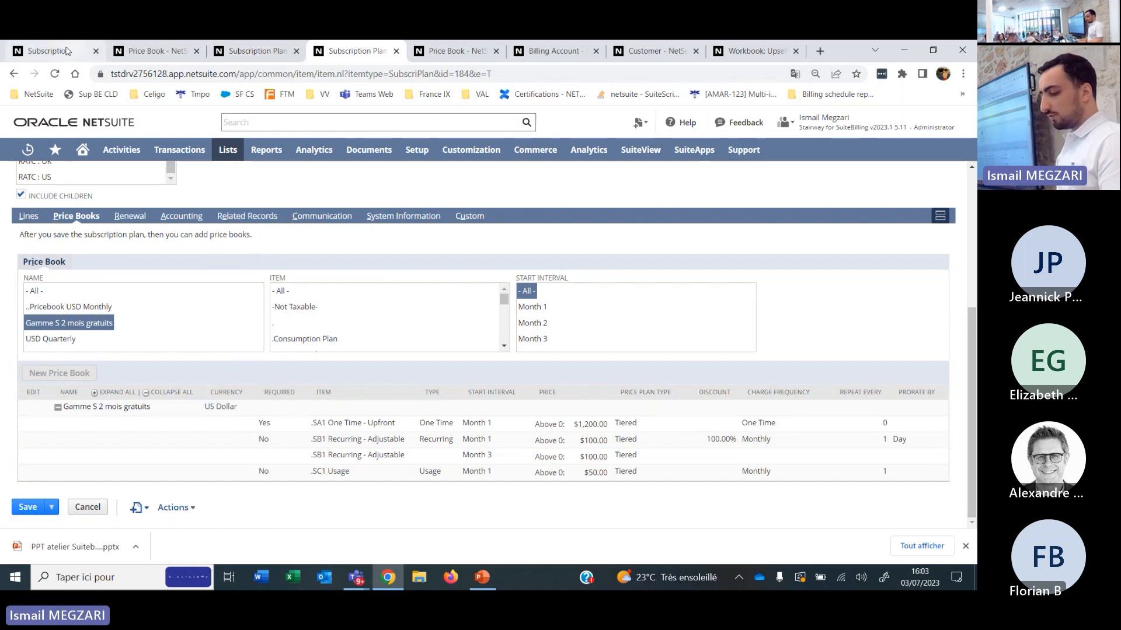
scroll(311, 262, "down", 1)
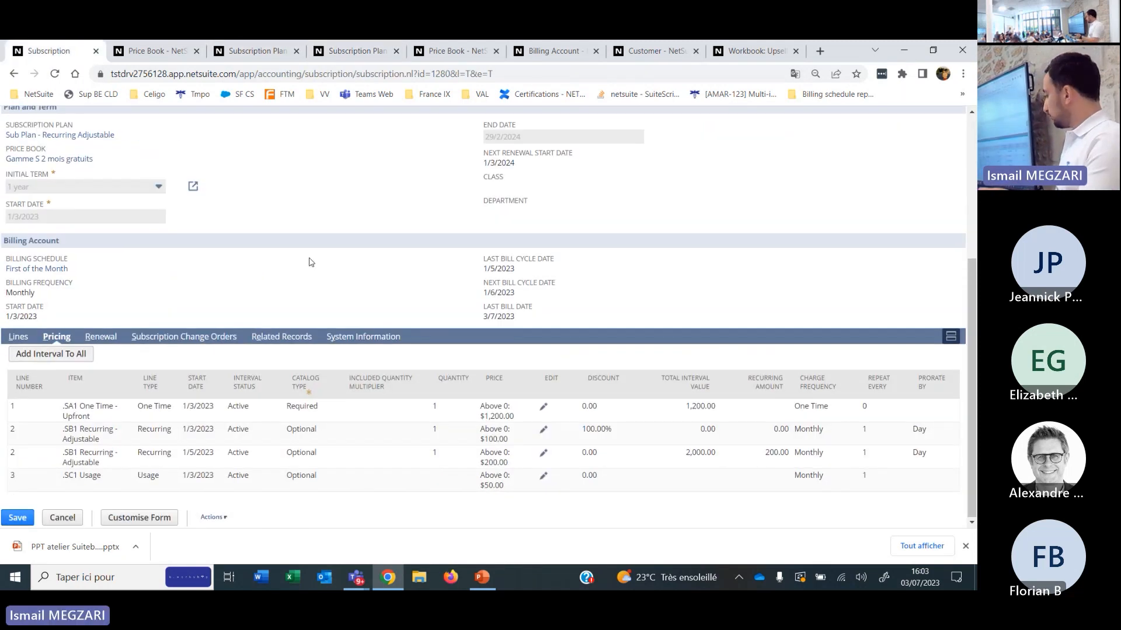
left_click(544, 455)
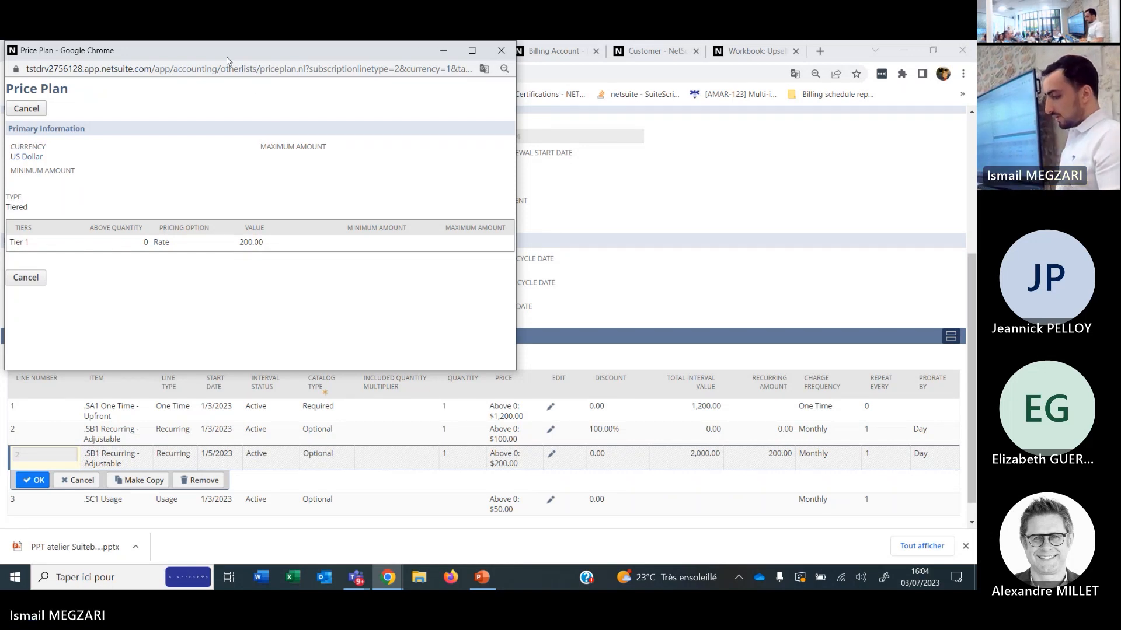
left_click_drag(227, 57, 275, 145)
left_click(550, 140)
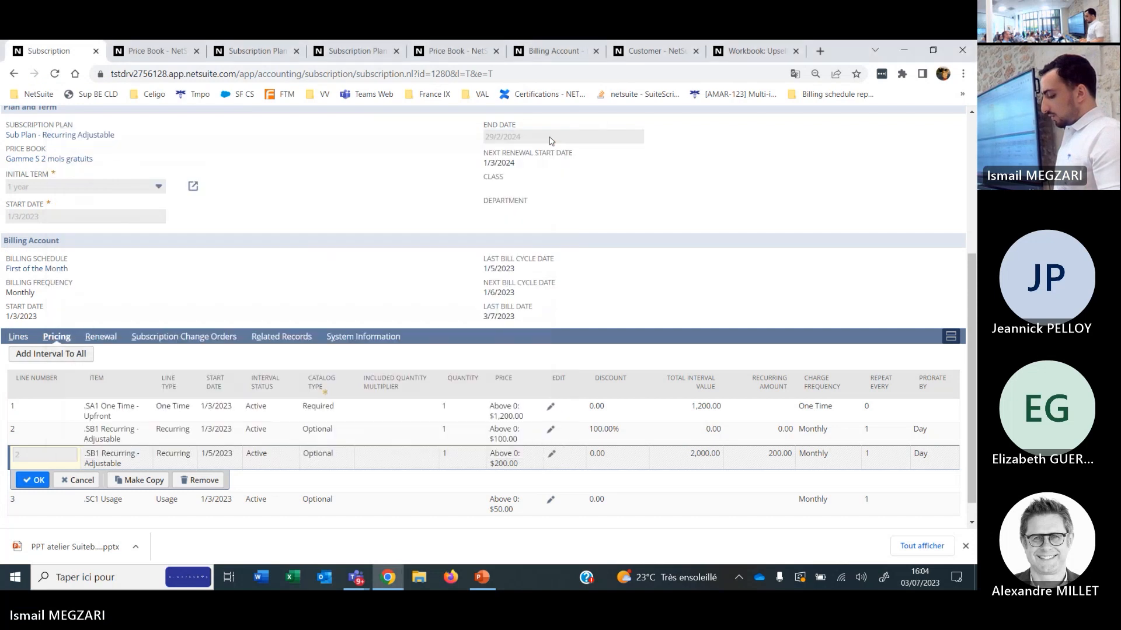
scroll(310, 276, "up", 5)
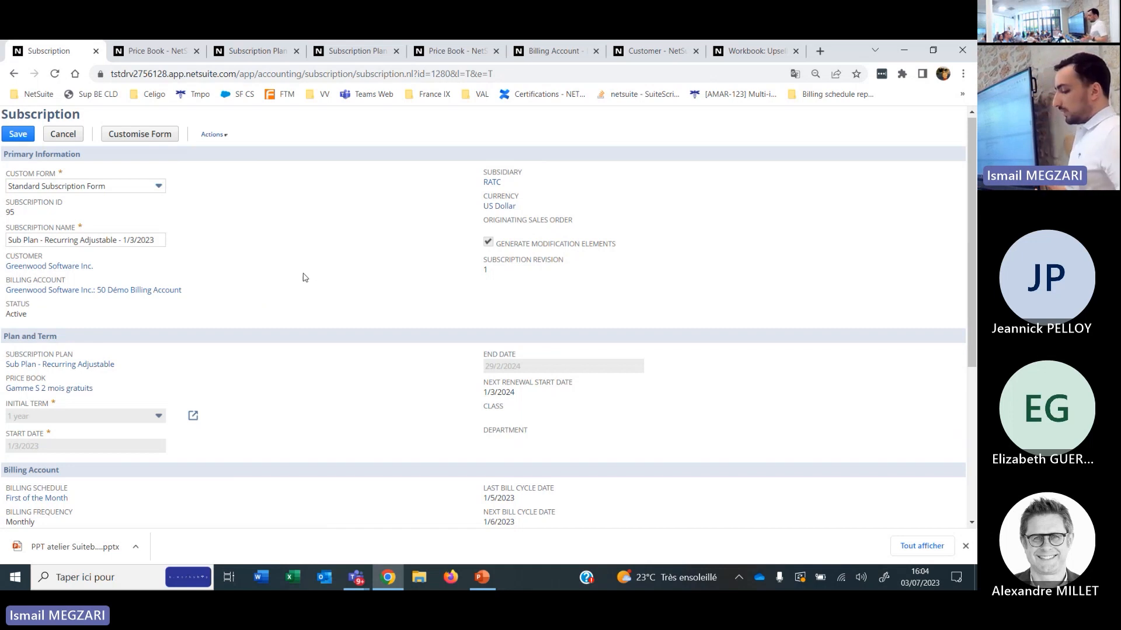
scroll(310, 276, "down", 5)
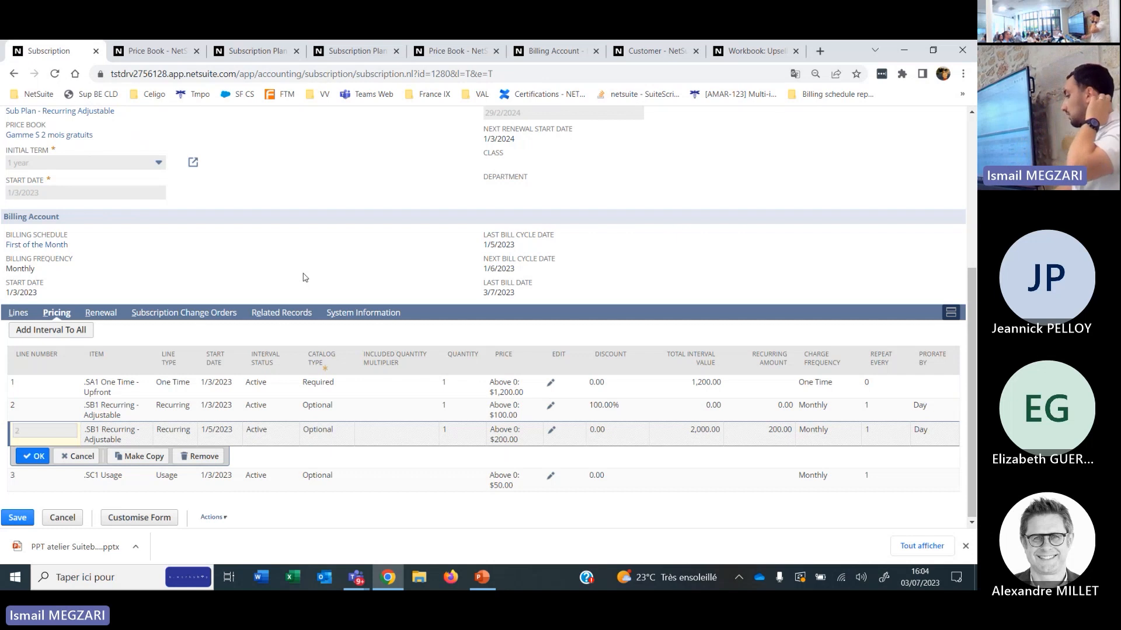
scroll(304, 277, "up", 10)
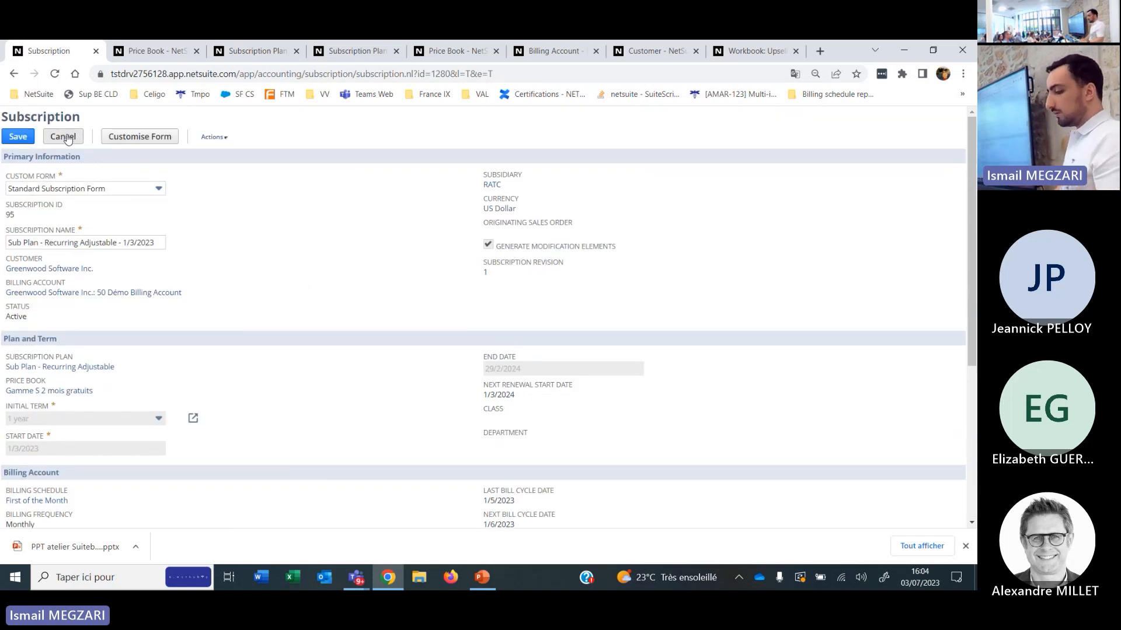
Leave the subscription's edit page, reopen Sub Plan - Recurring Adjustable - 1/3/2023 from recent records, and start a Modify Pricing change order.
key("ctrl+w")
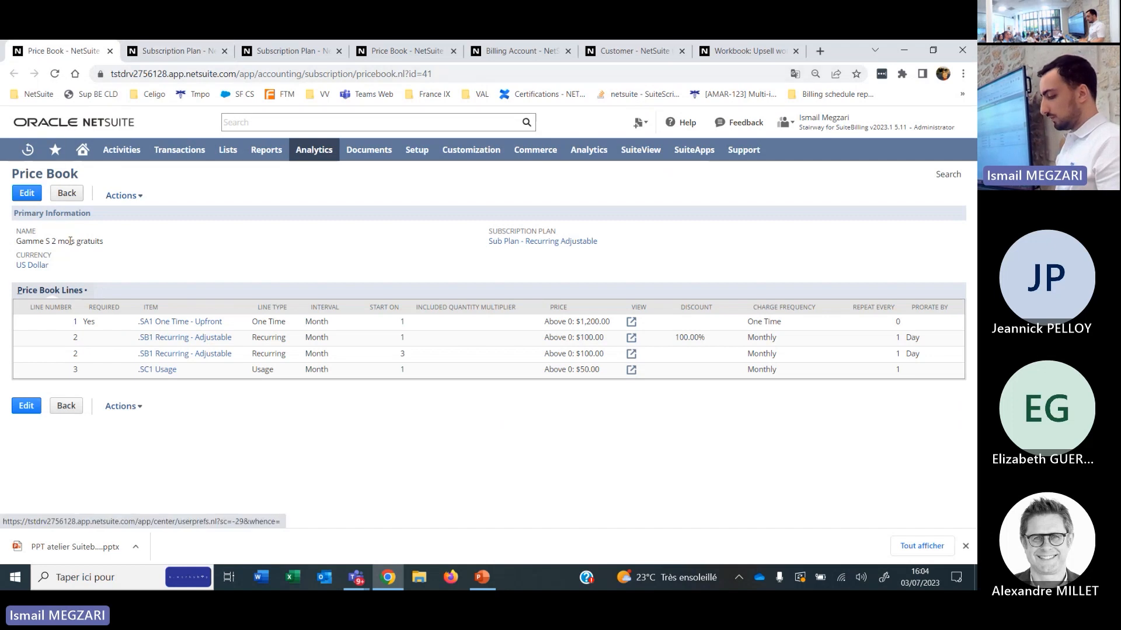
mouse_move(27, 151)
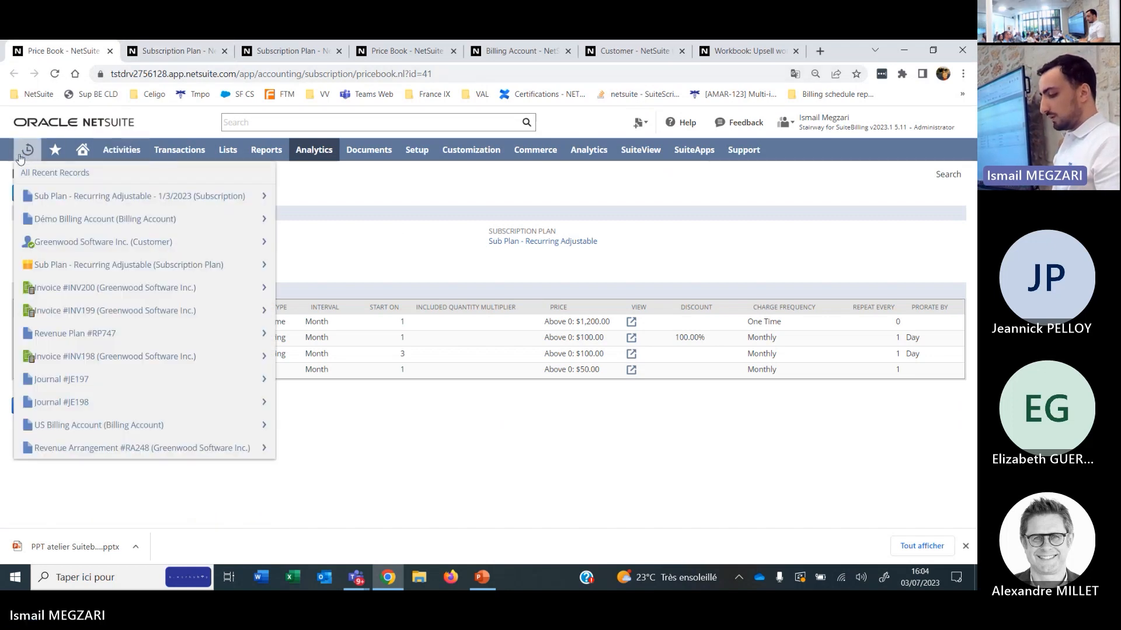
left_click(78, 198)
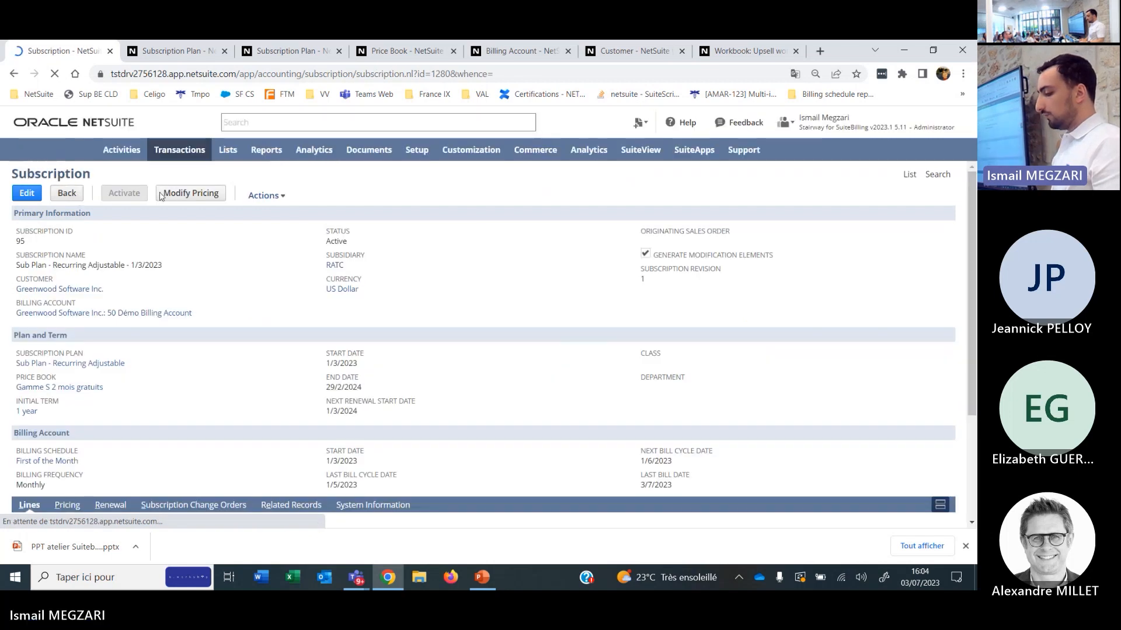
left_click(190, 194)
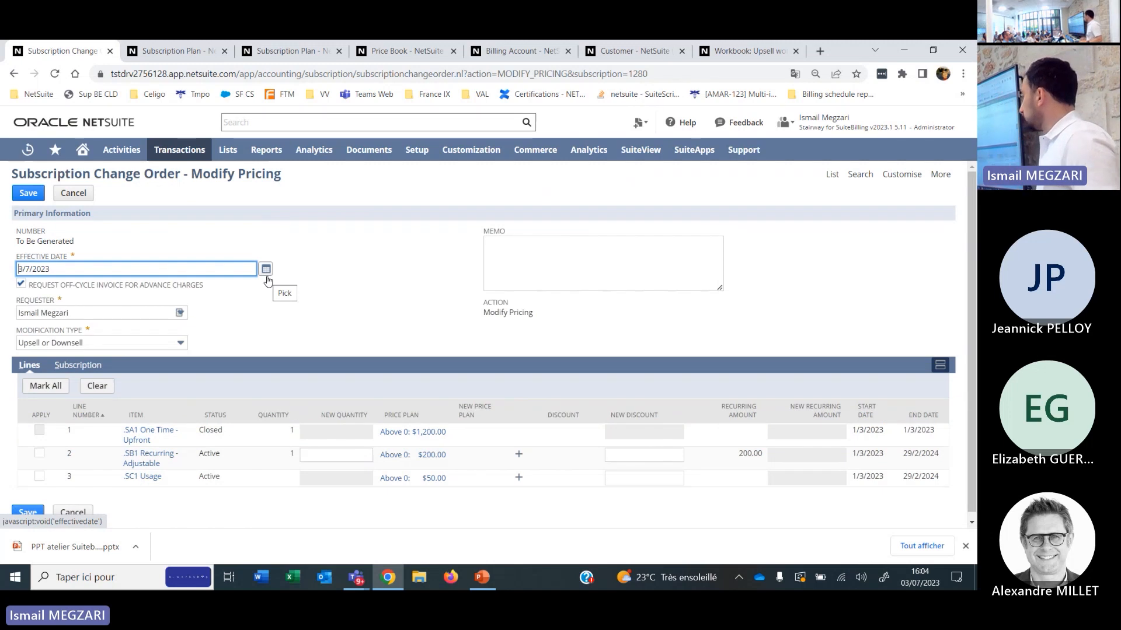
Set the change order's effective date to 1/12/2023.
left_click(266, 272)
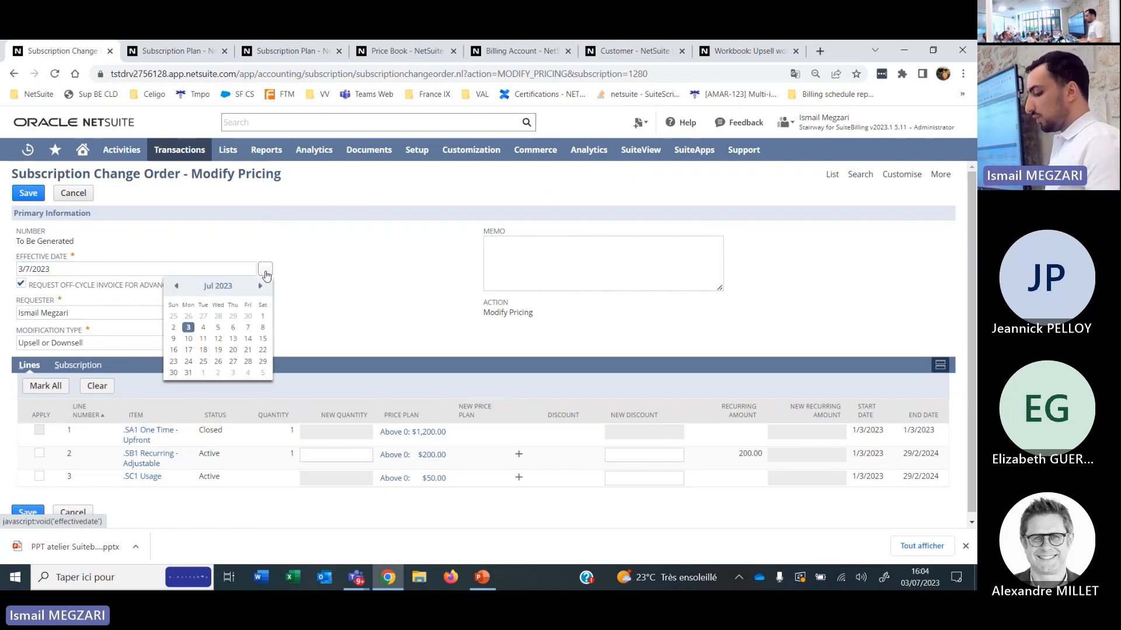
left_click(260, 286)
left_click(260, 286)
left_click(260, 286)
left_click(260, 286)
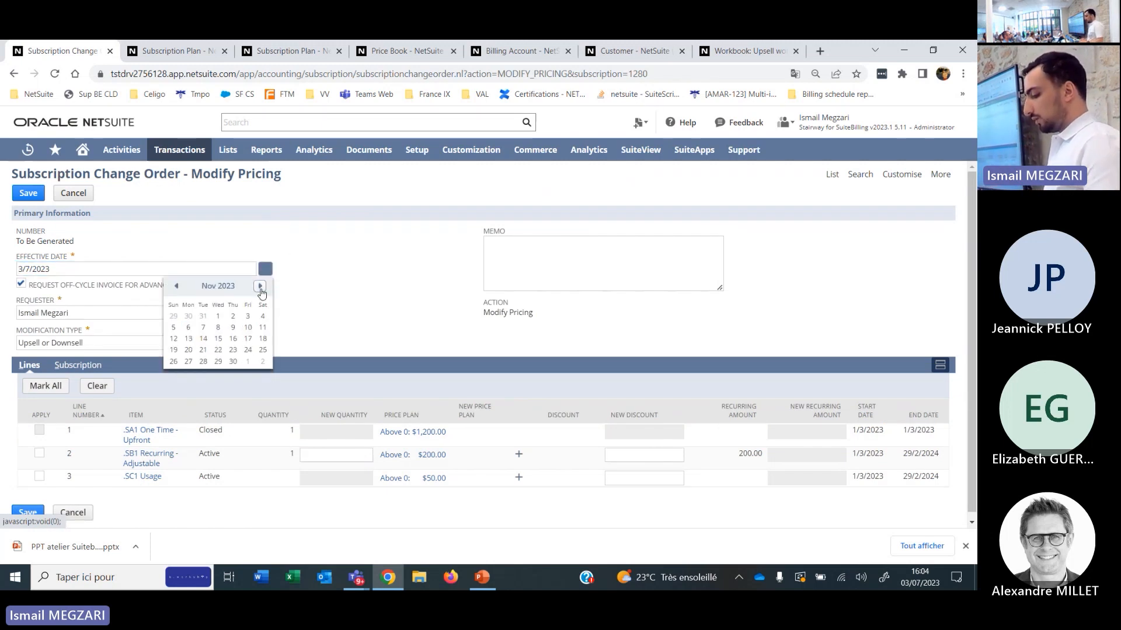
left_click(259, 286)
left_click(248, 318)
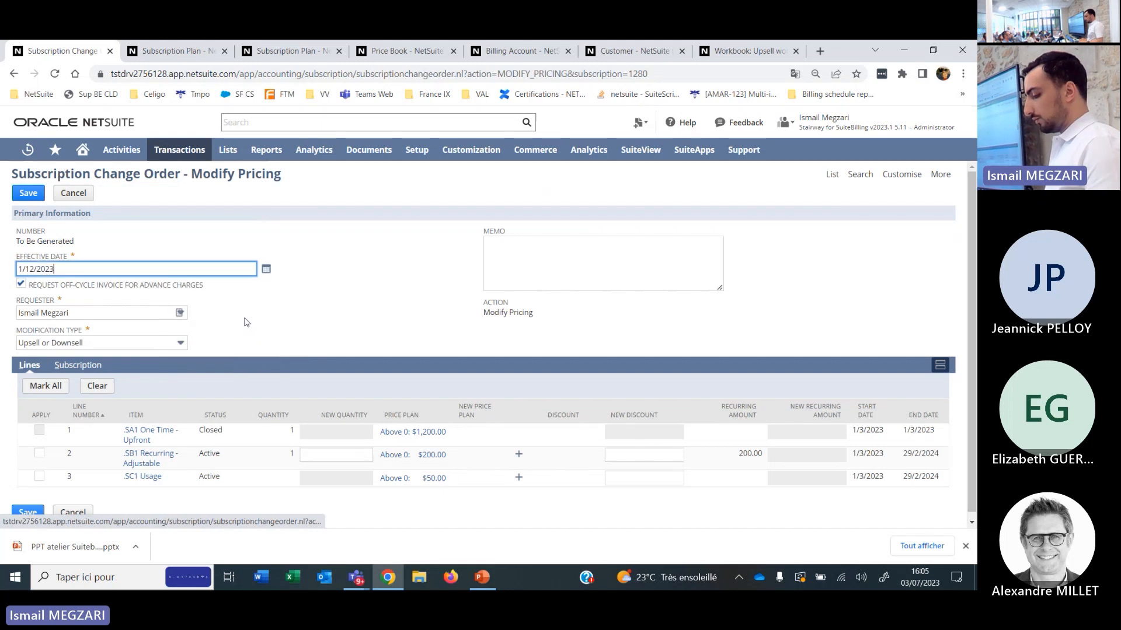
Apply the change to the .SB1 Recurring - Adjustable line with a new price plan rate of 210, and save the change order.
left_click(39, 459)
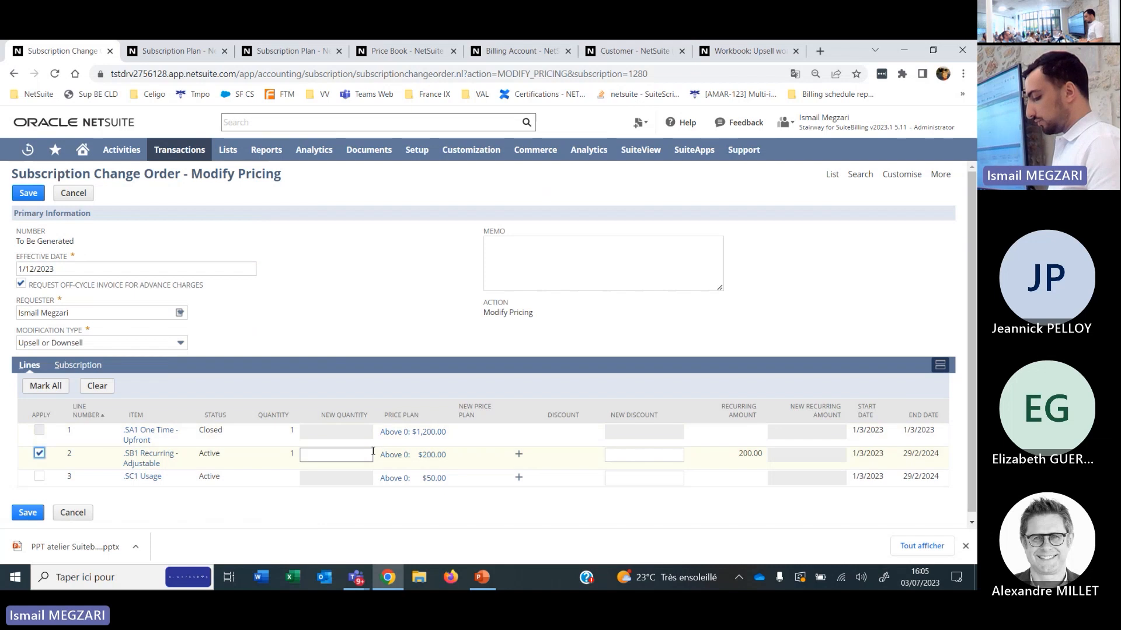
left_click(354, 458)
left_click(519, 454)
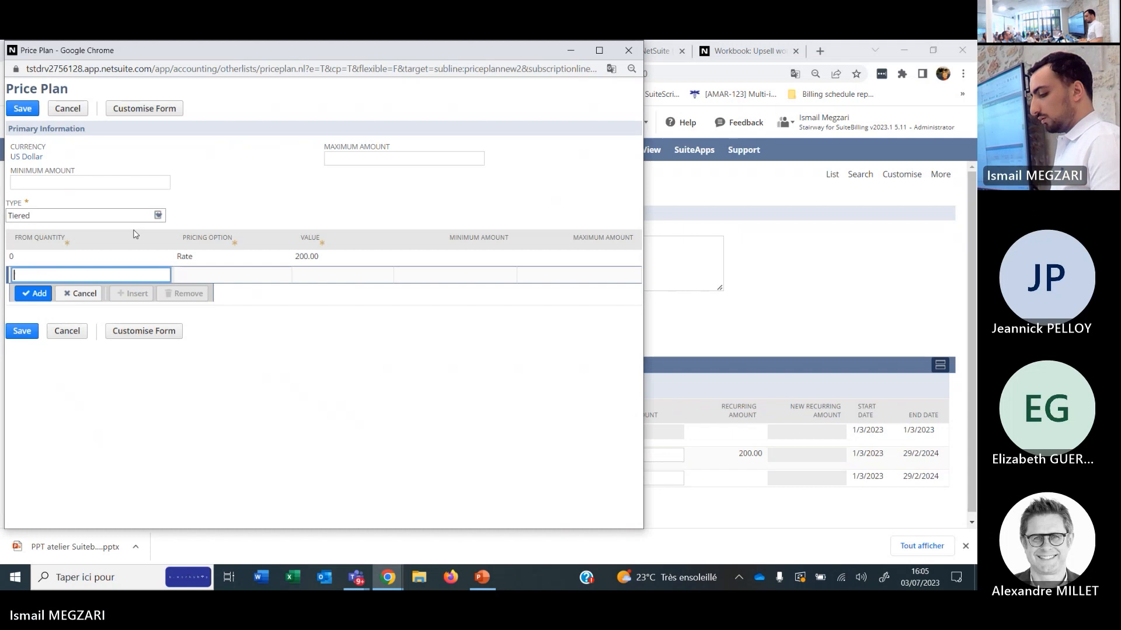
left_click(308, 259)
type("210")
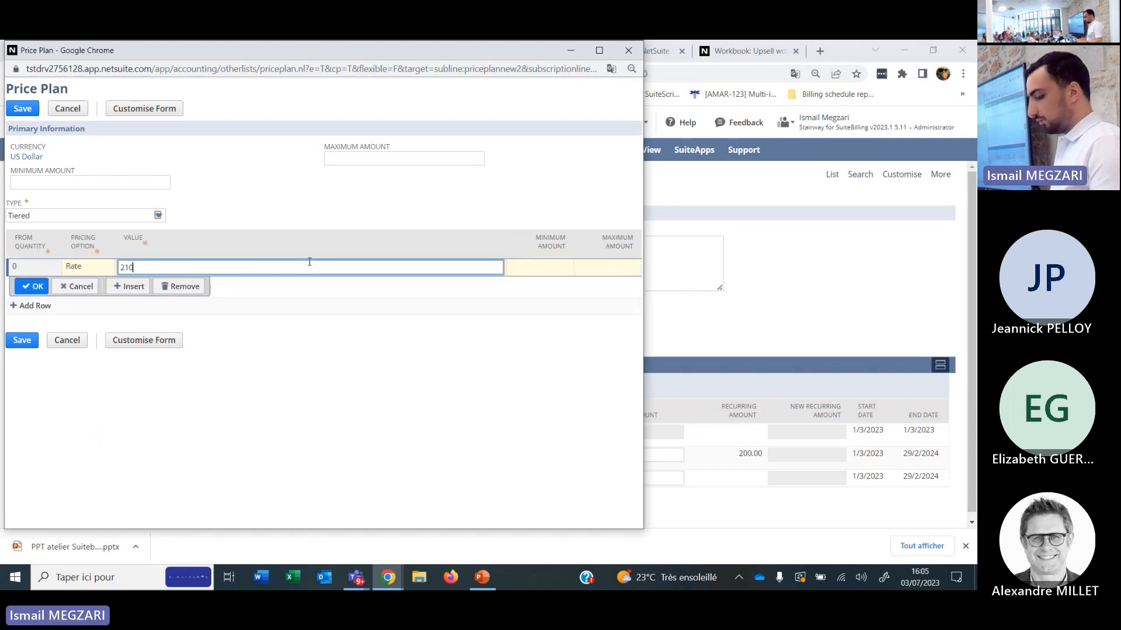
left_click(22, 106)
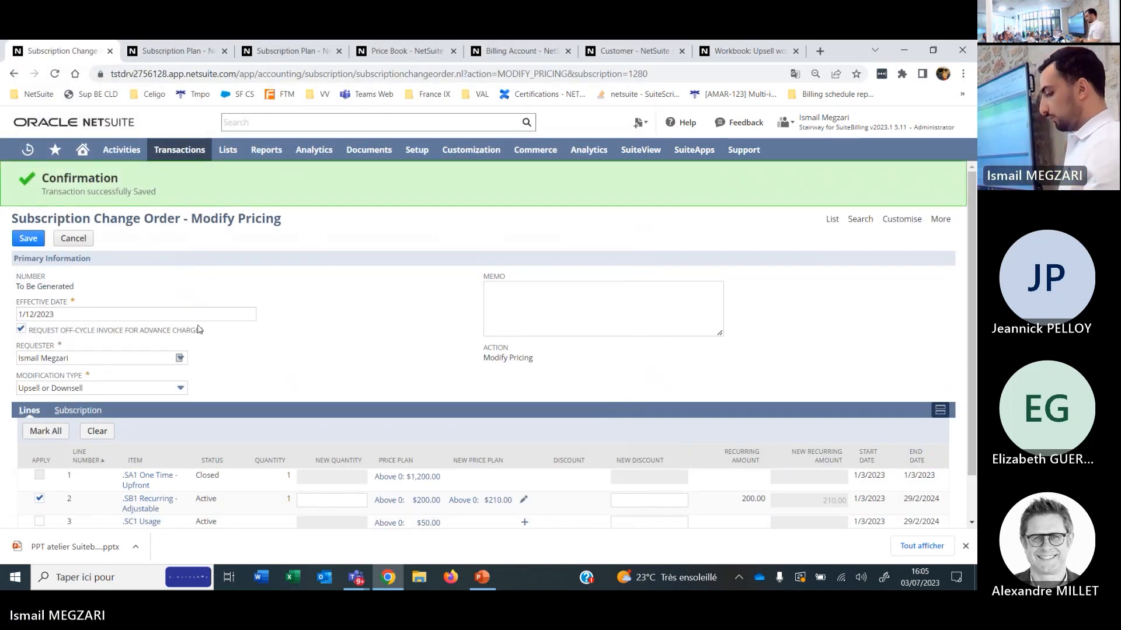
left_click(28, 239)
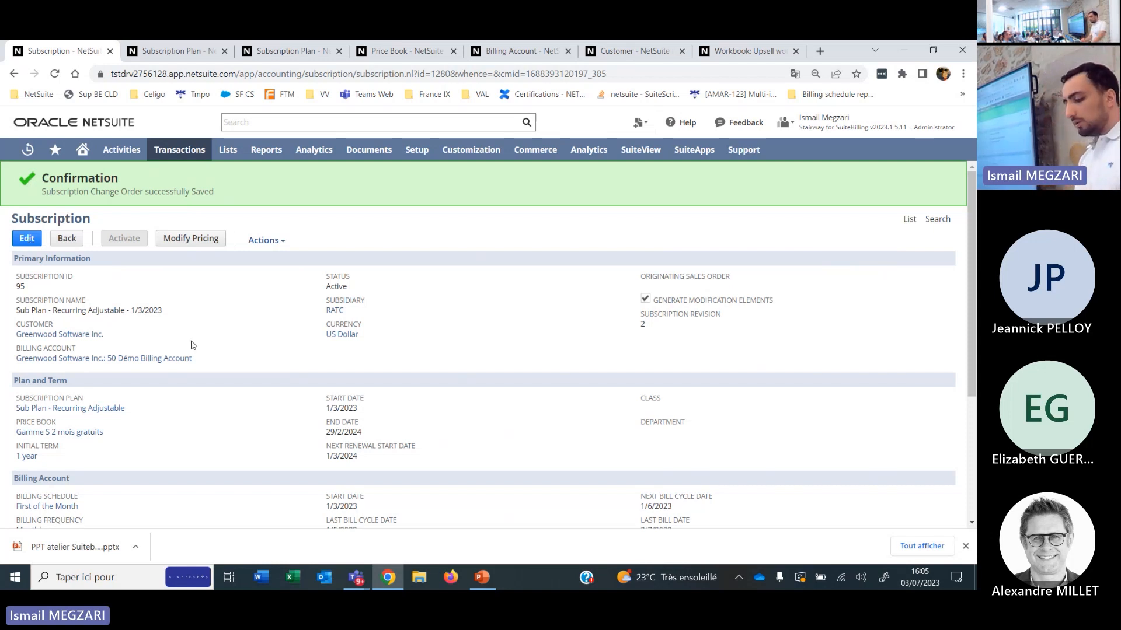
Open the charges related to the subscription and list them with the Billing Account Charges view.
scroll(191, 345, "down", 3)
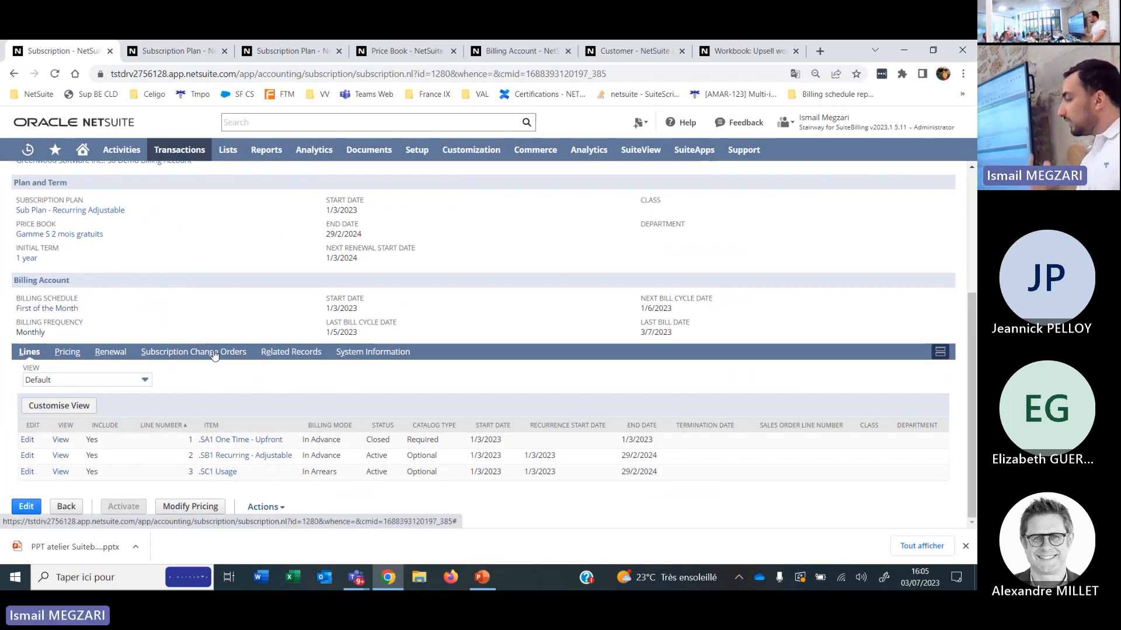
left_click(279, 352)
scroll(128, 406, "down", 3)
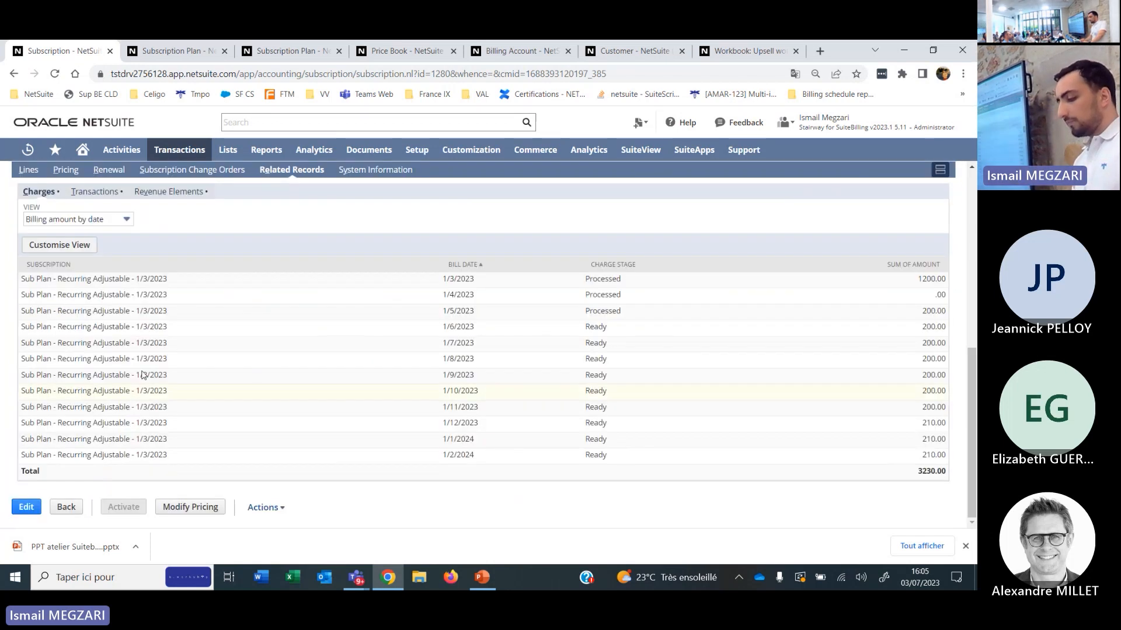
left_click(83, 220)
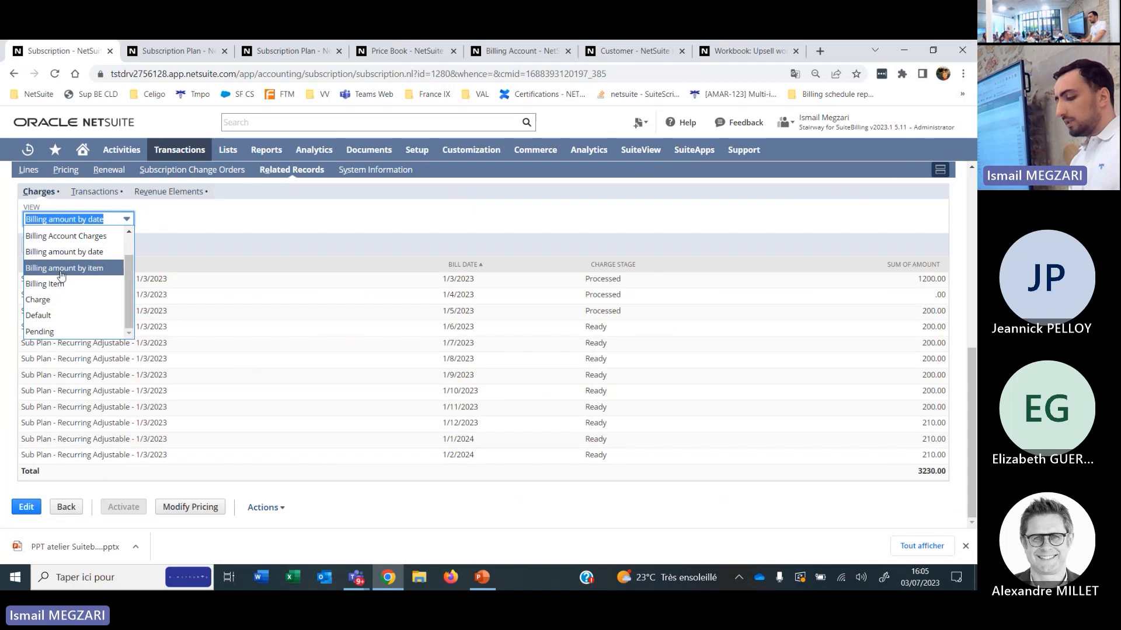
left_click(66, 238)
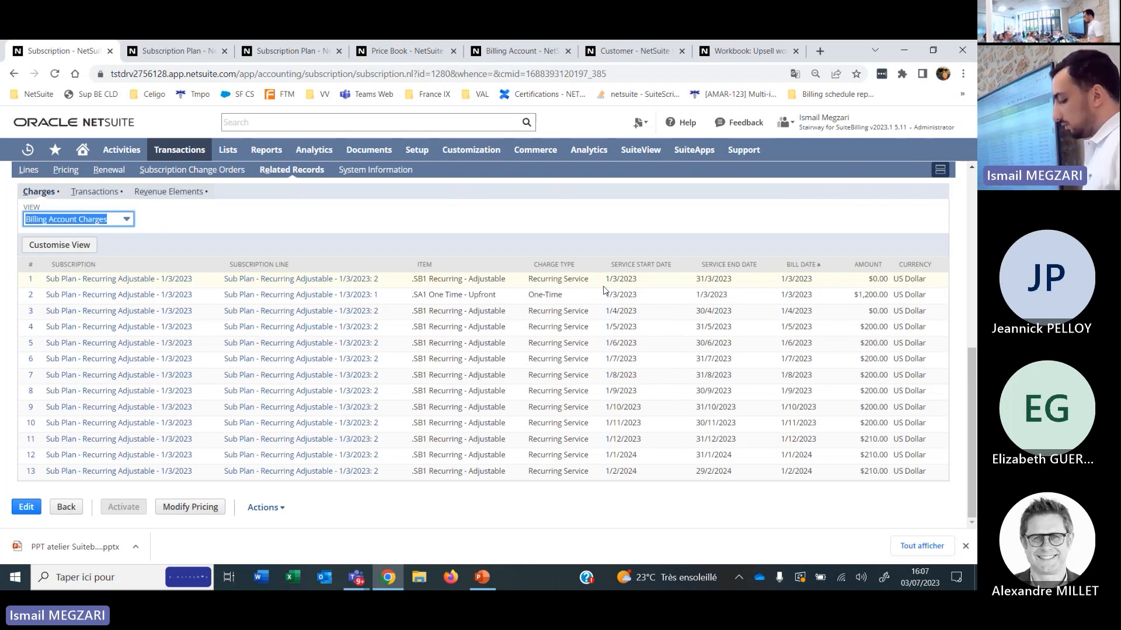
Review the subscription's charges in the Billing amount by date view and in the Billing amount by item view.
scroll(413, 313, "up", 3)
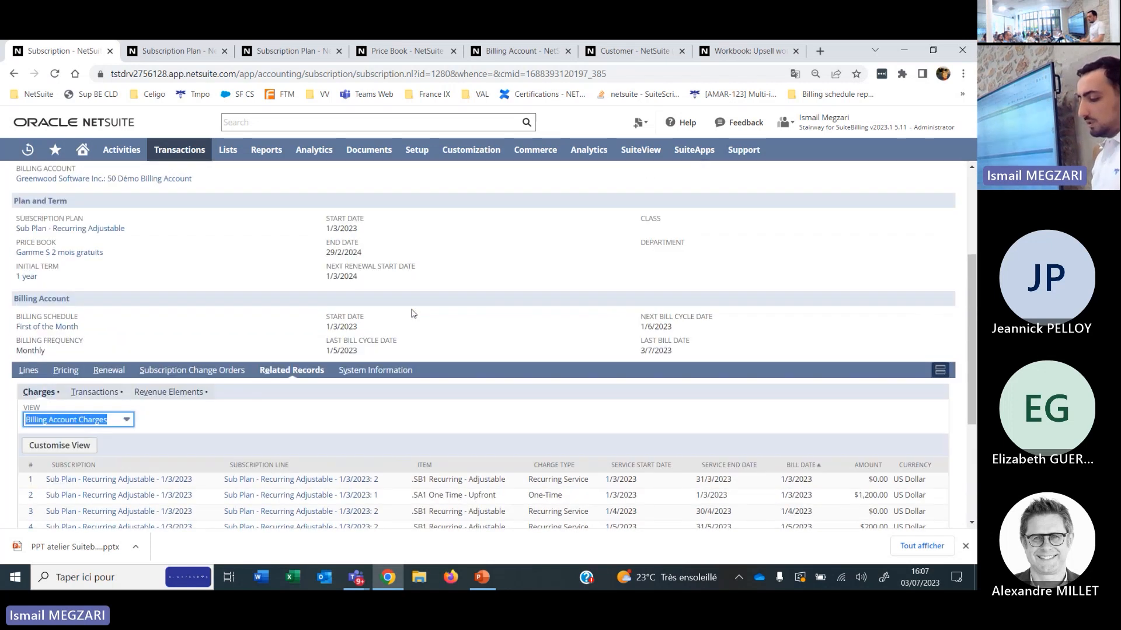
scroll(412, 314, "up", 3)
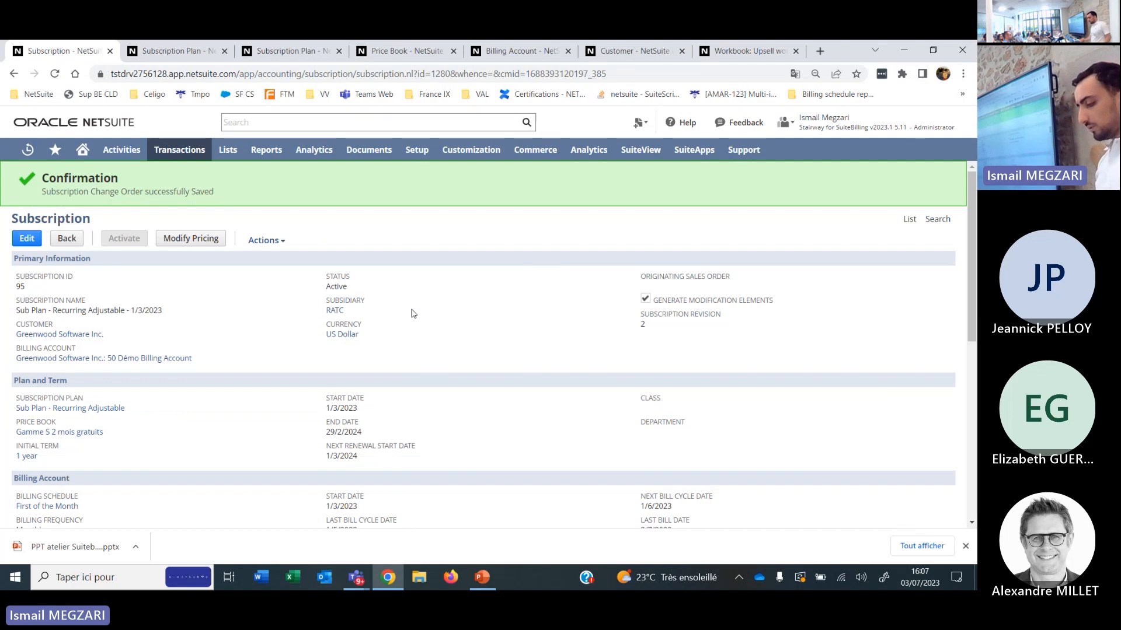
scroll(412, 314, "down", 5)
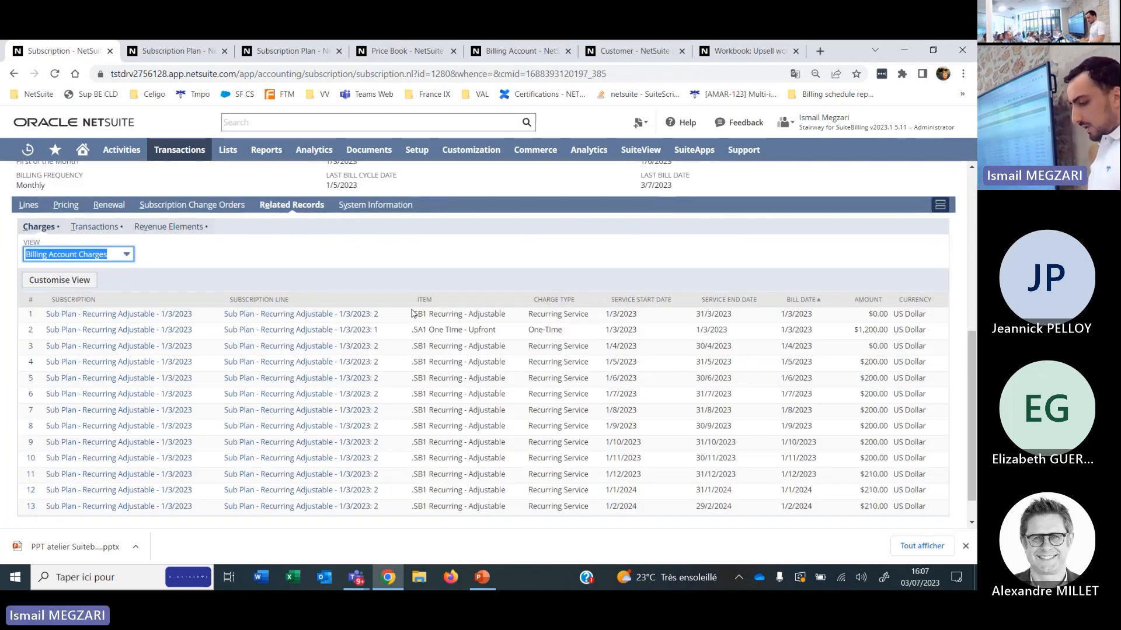
left_click(125, 257)
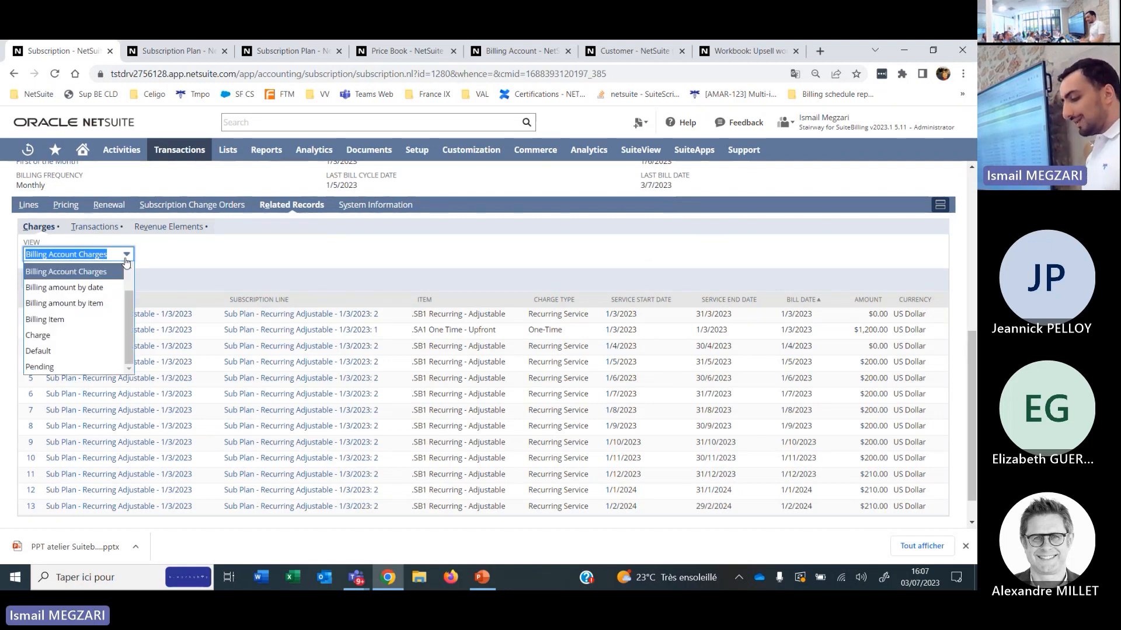
left_click(88, 288)
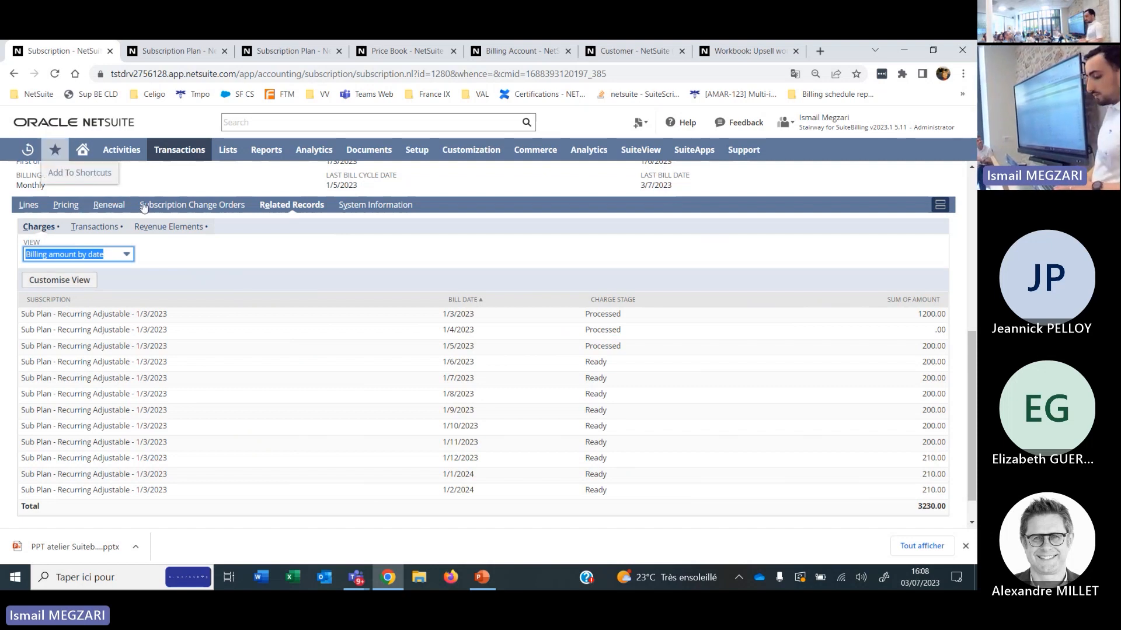
left_click(122, 257)
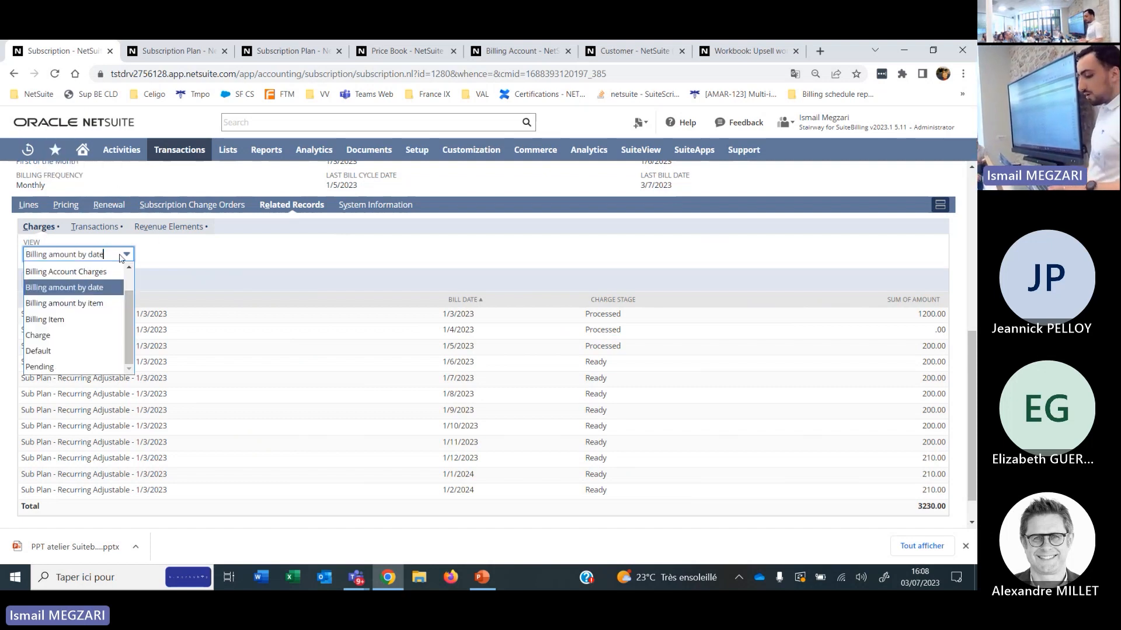
left_click(90, 303)
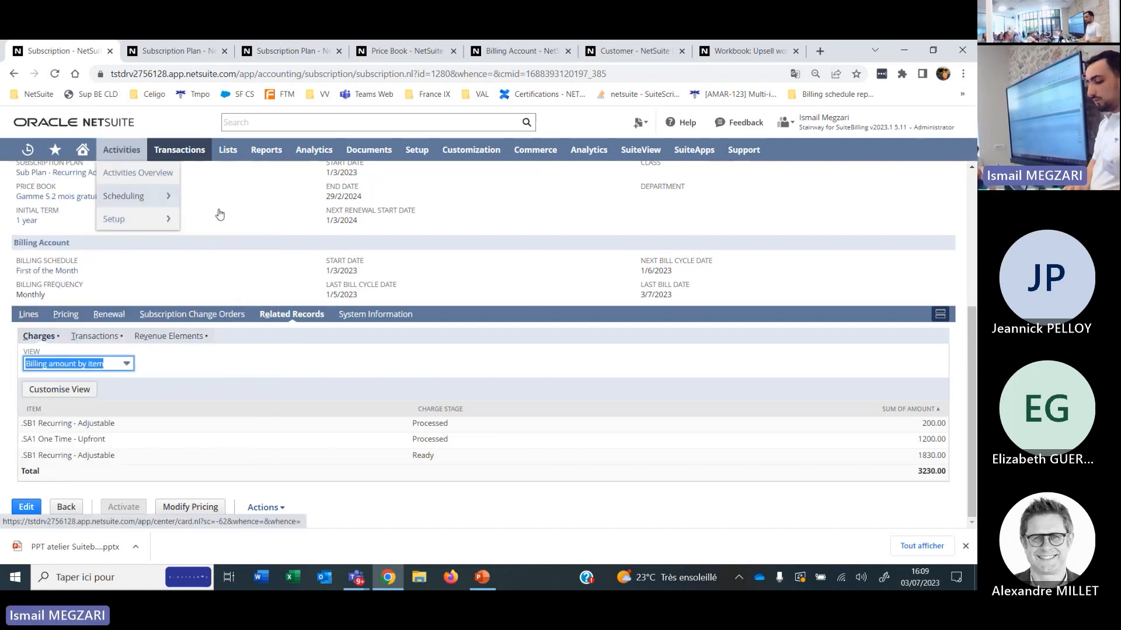
Open the subscription's customer, Greenwood Software Inc., in a new browser tab and list its subscriptions.
scroll(199, 340, "up", 4)
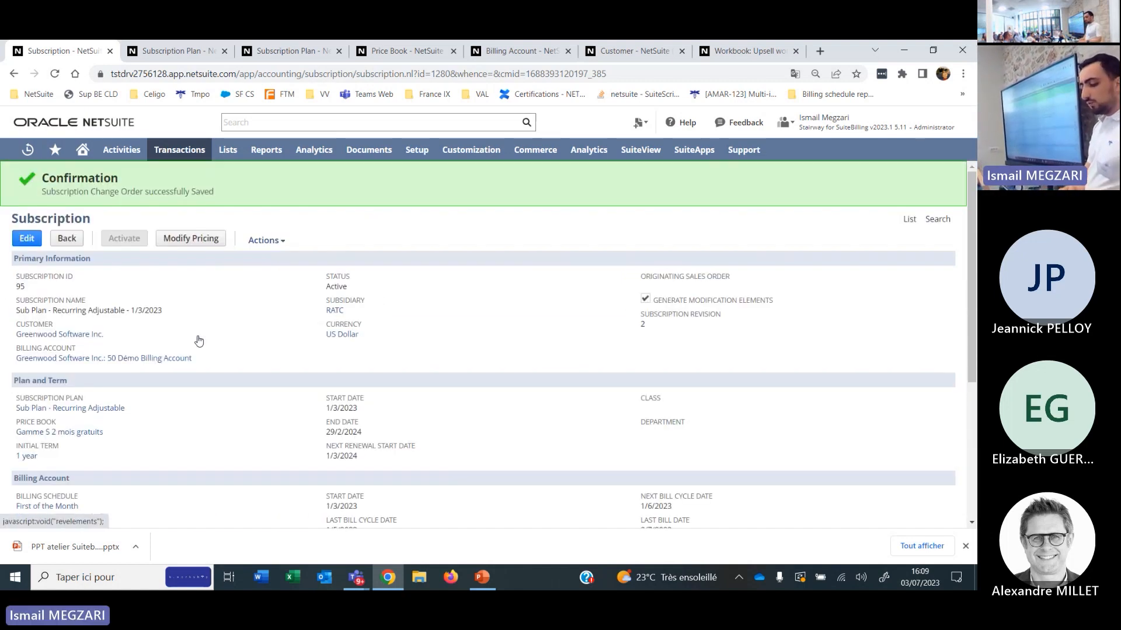
middle_click(60, 334)
left_click(153, 51)
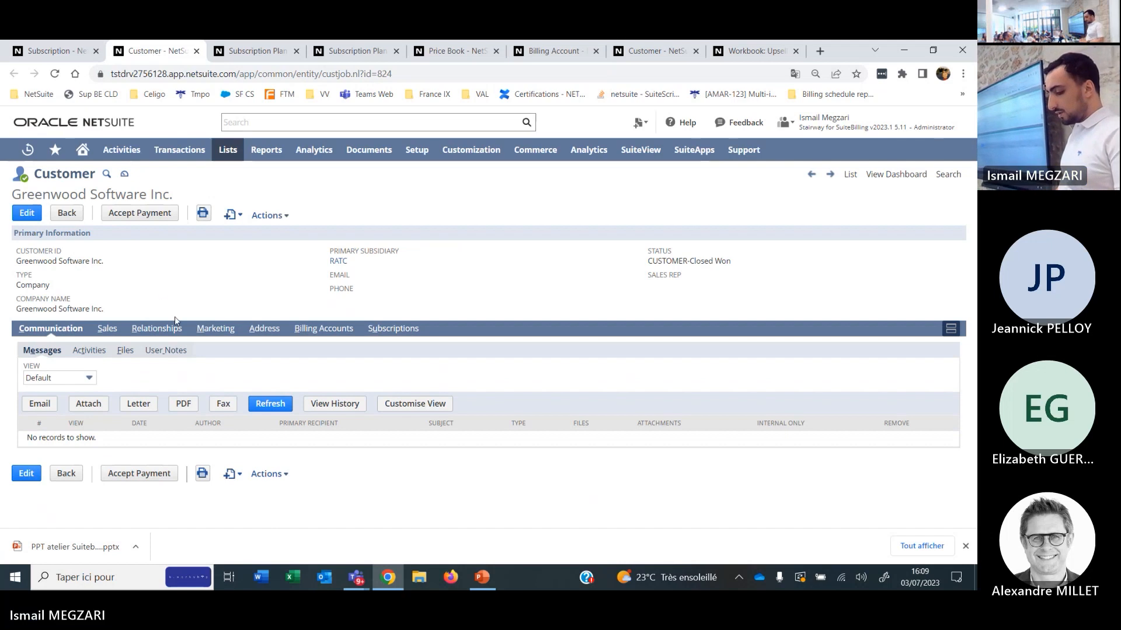
left_click(391, 330)
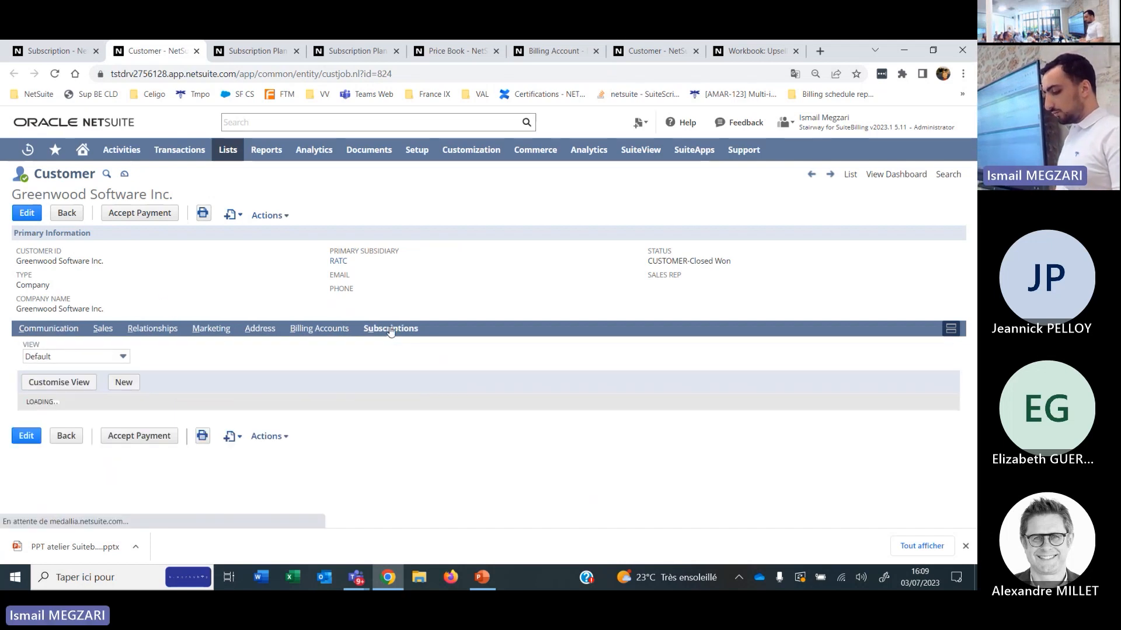
scroll(296, 384, "down", 2)
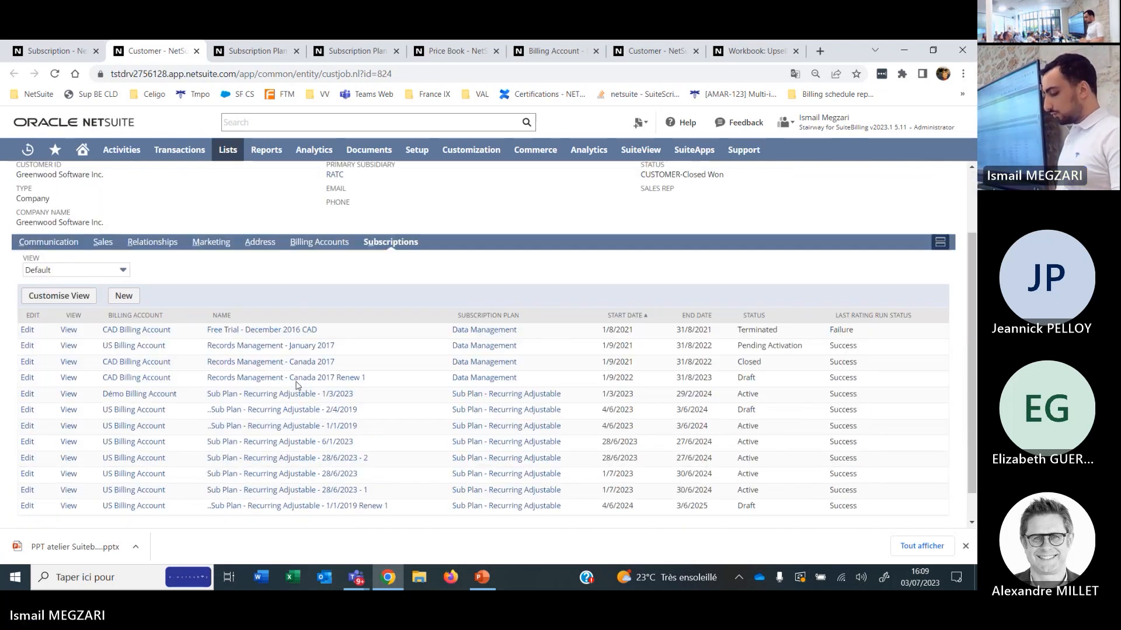
Open the customer's Démo Billing Account, examine its charges and the available charge views in the enlarged window, and close it.
left_click(332, 240)
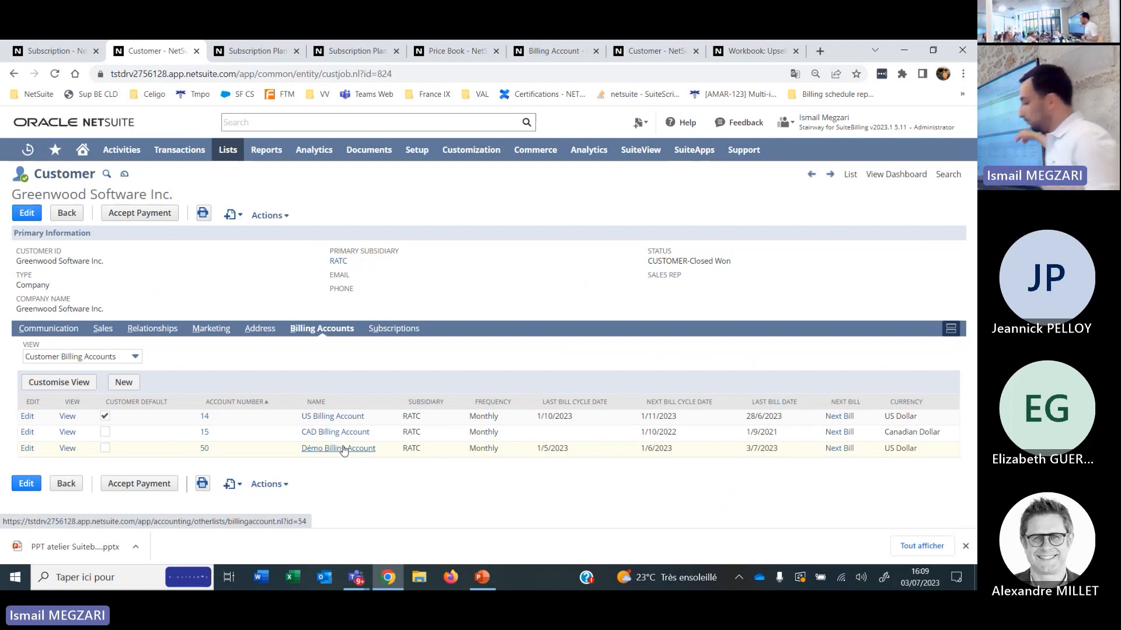
left_click(343, 448)
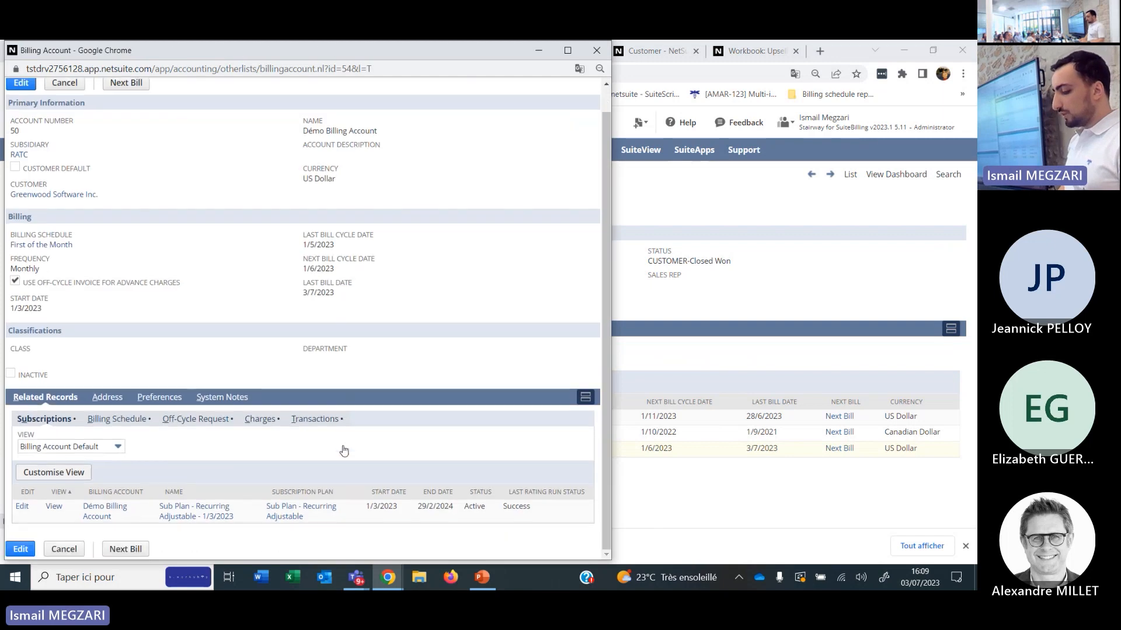
left_click(567, 50)
scroll(392, 249, "down", 2)
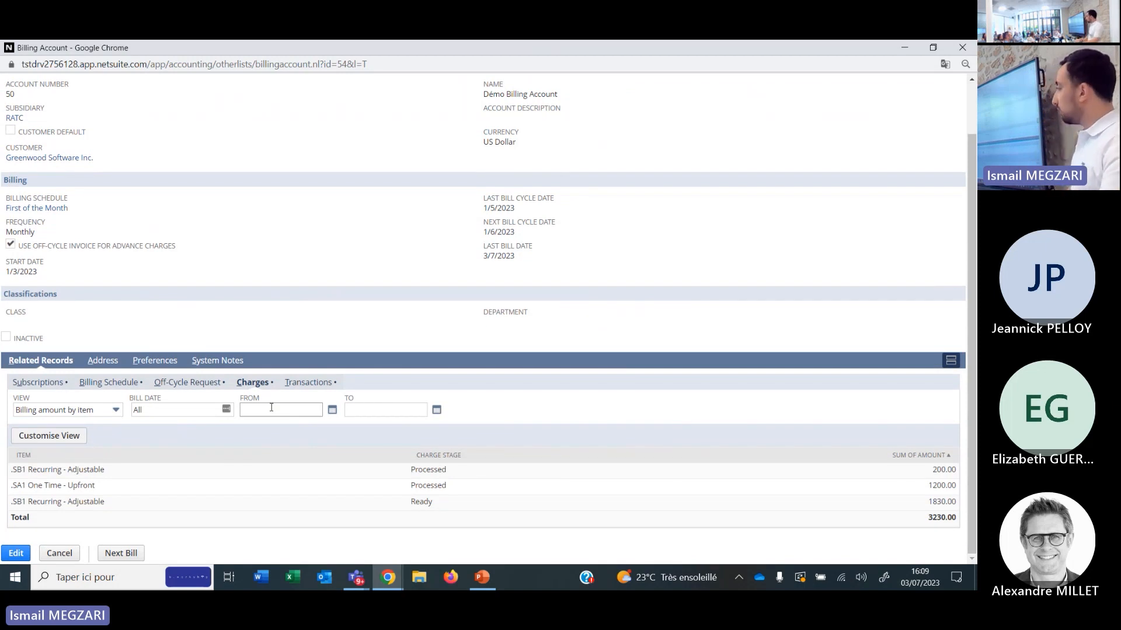
left_click(83, 411)
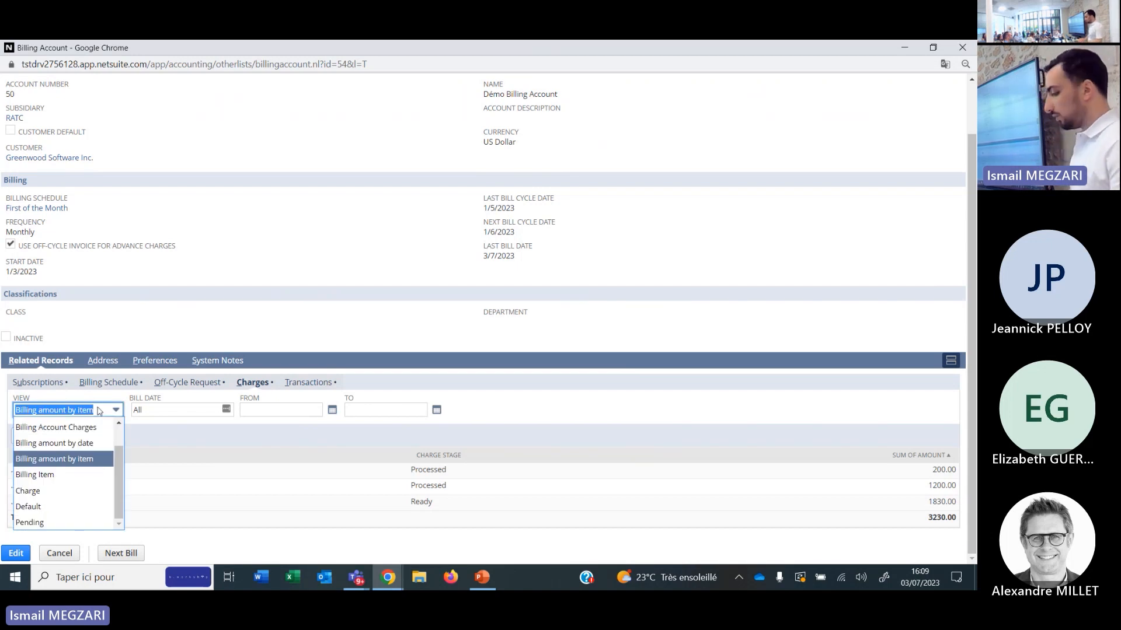
left_click(577, 343)
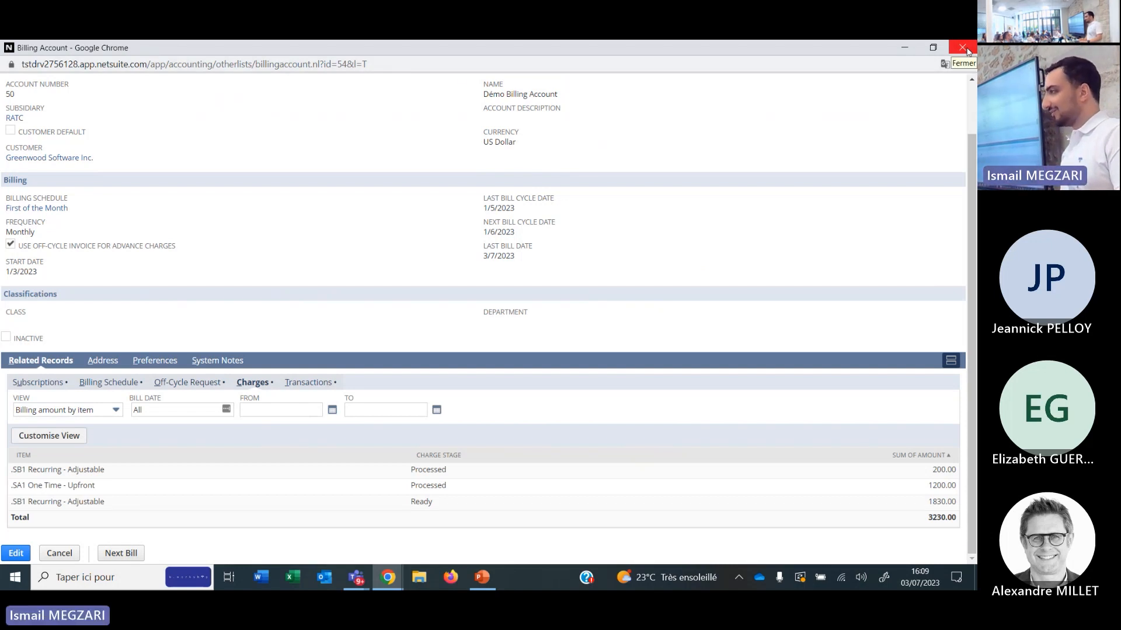
left_click(962, 48)
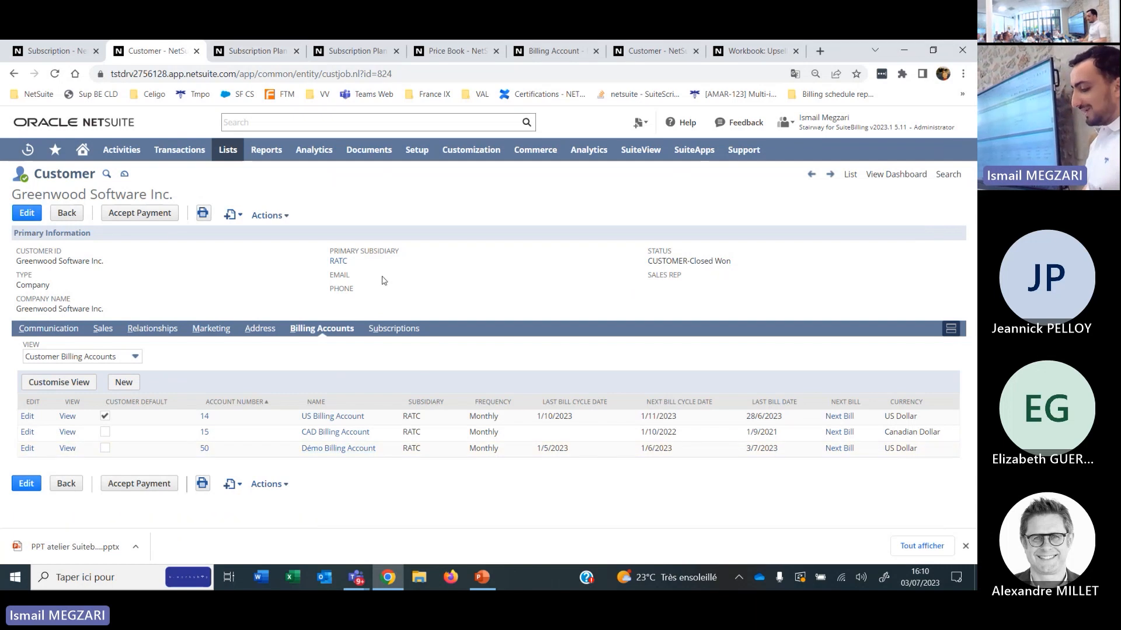
List the customer's subscriptions, open Sub Plan - Recurring Adjustable - 1/3/2023 in an enlarged window and review its lines.
left_click(394, 328)
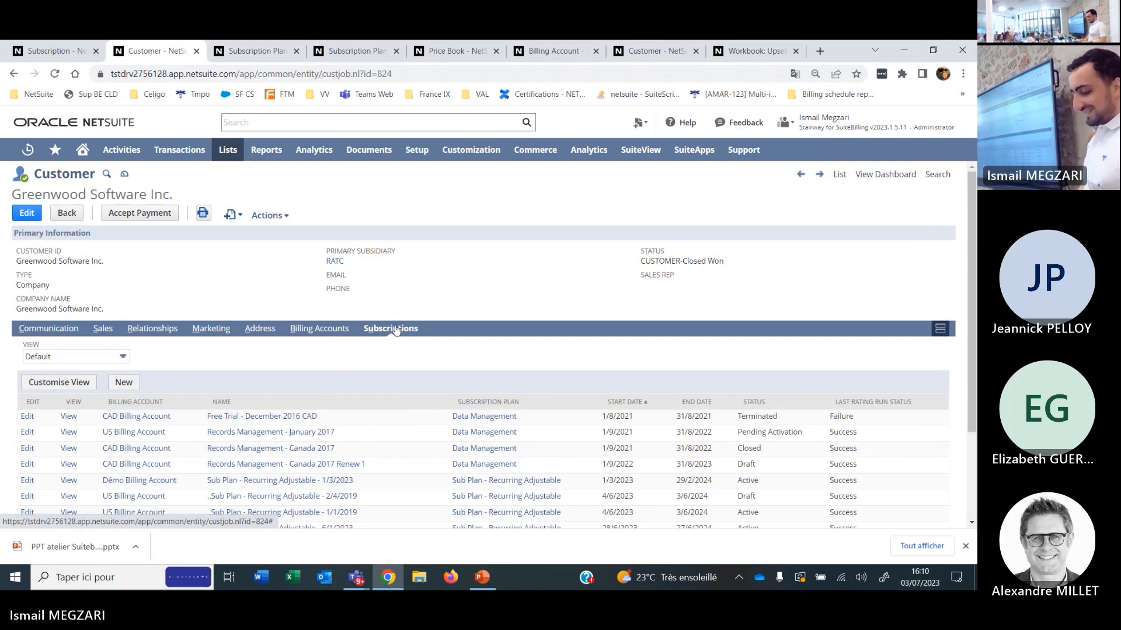
scroll(202, 433, "down", 2)
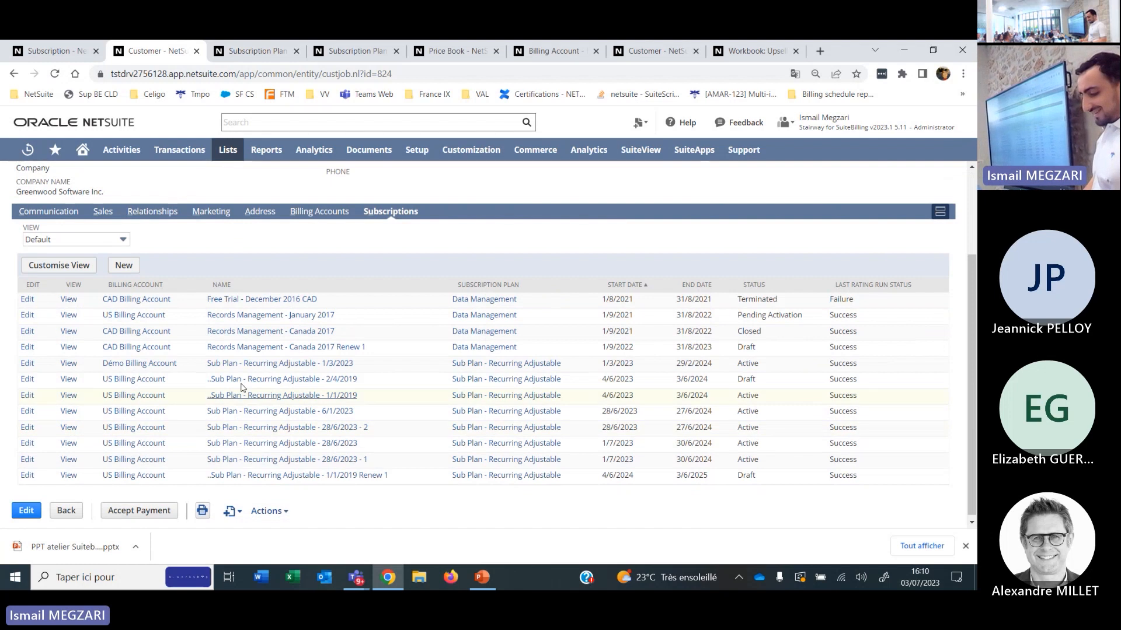
left_click(263, 364)
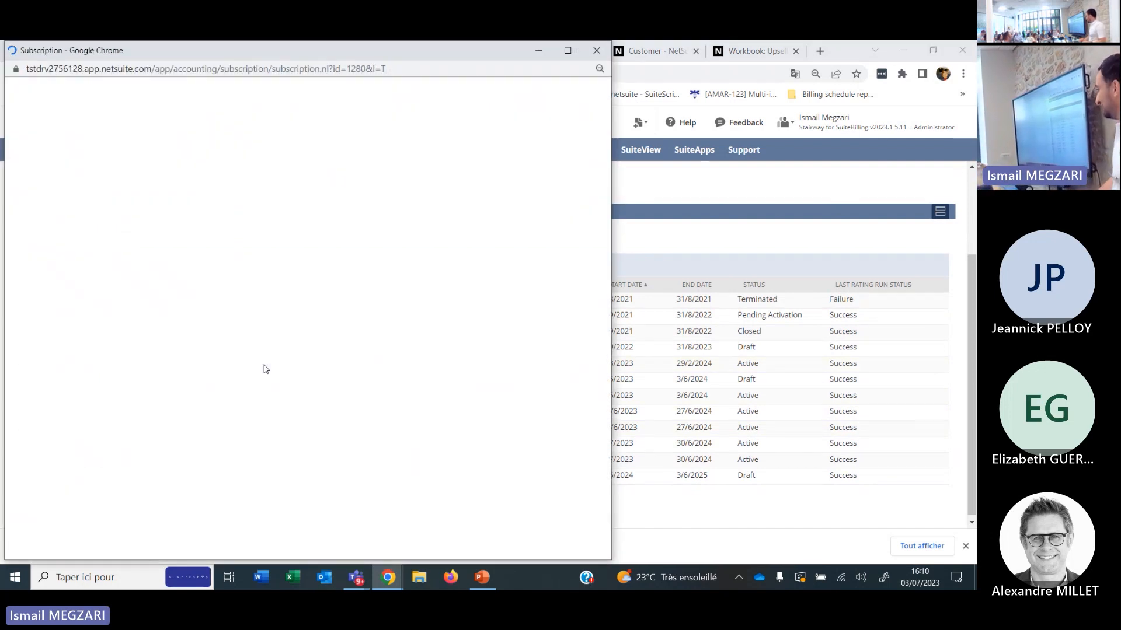
left_click(566, 52)
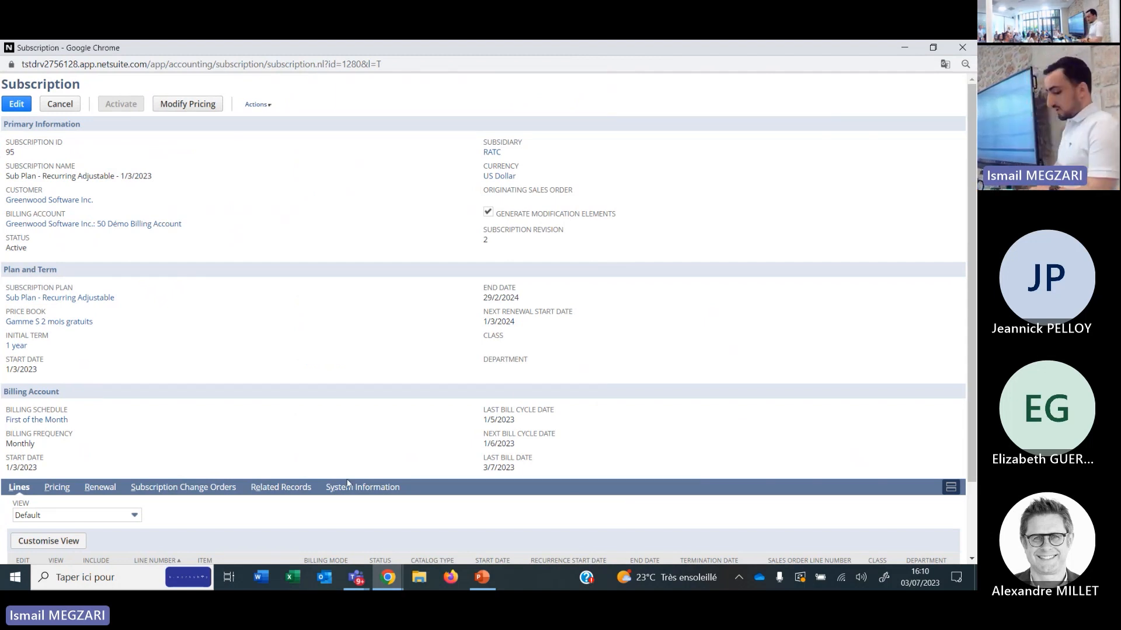
scroll(247, 468, "down", 3)
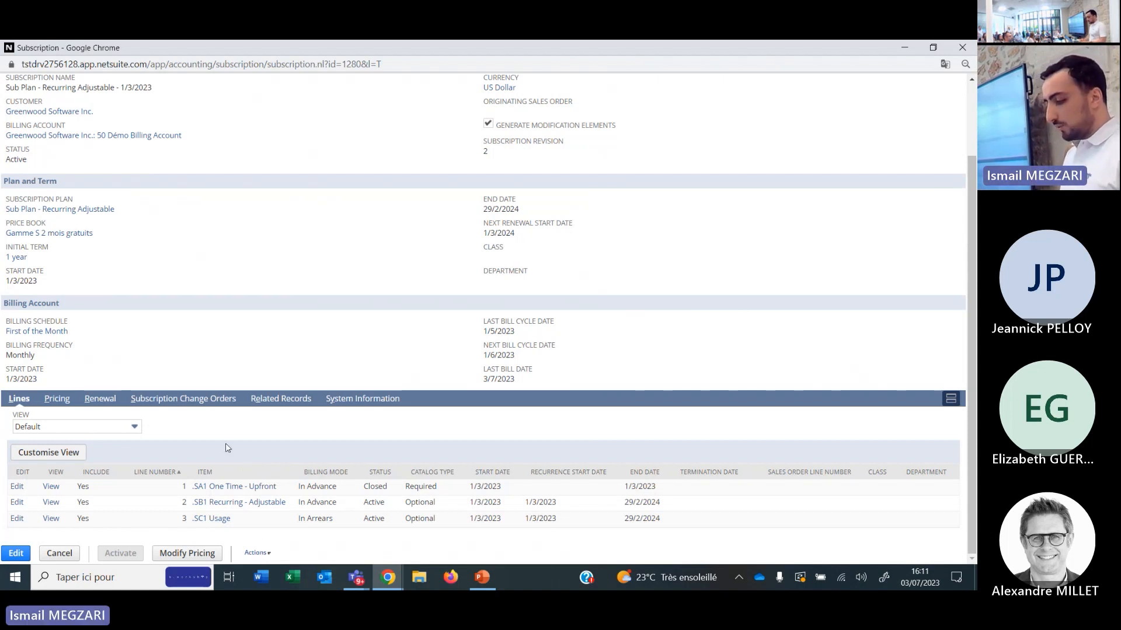
Examine the subscription's renewal settings and uplift items, and close its window.
left_click(100, 398)
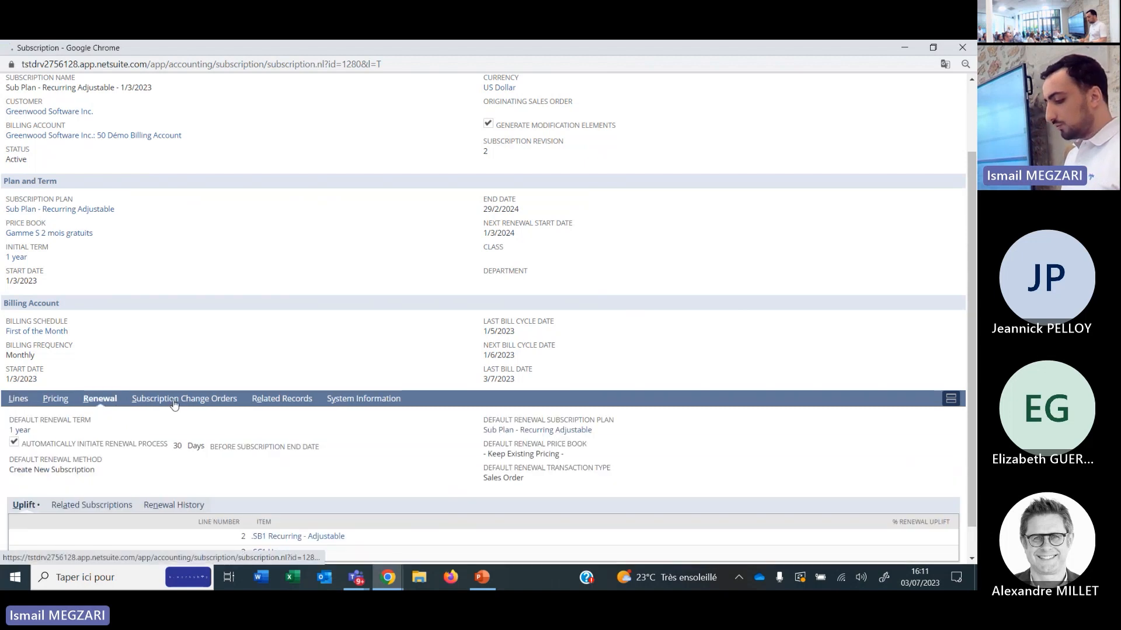
scroll(197, 405, "down", 1)
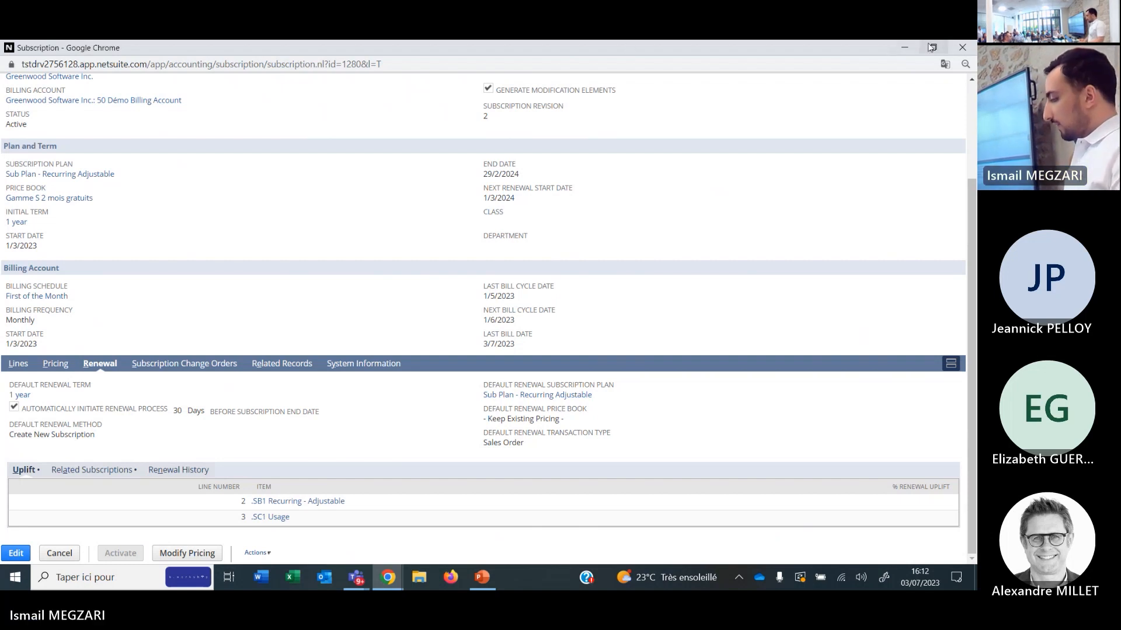
left_click(958, 49)
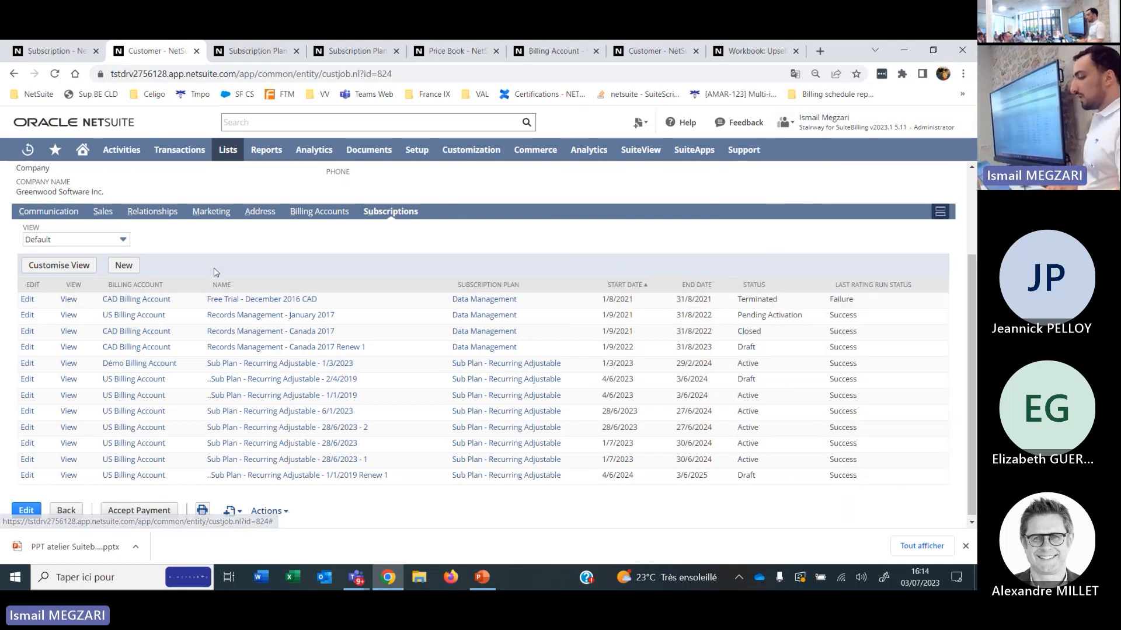
Return to the subscription record in its original browser tab and list its subscription change orders.
scroll(216, 273, "up", 3)
left_click(37, 51)
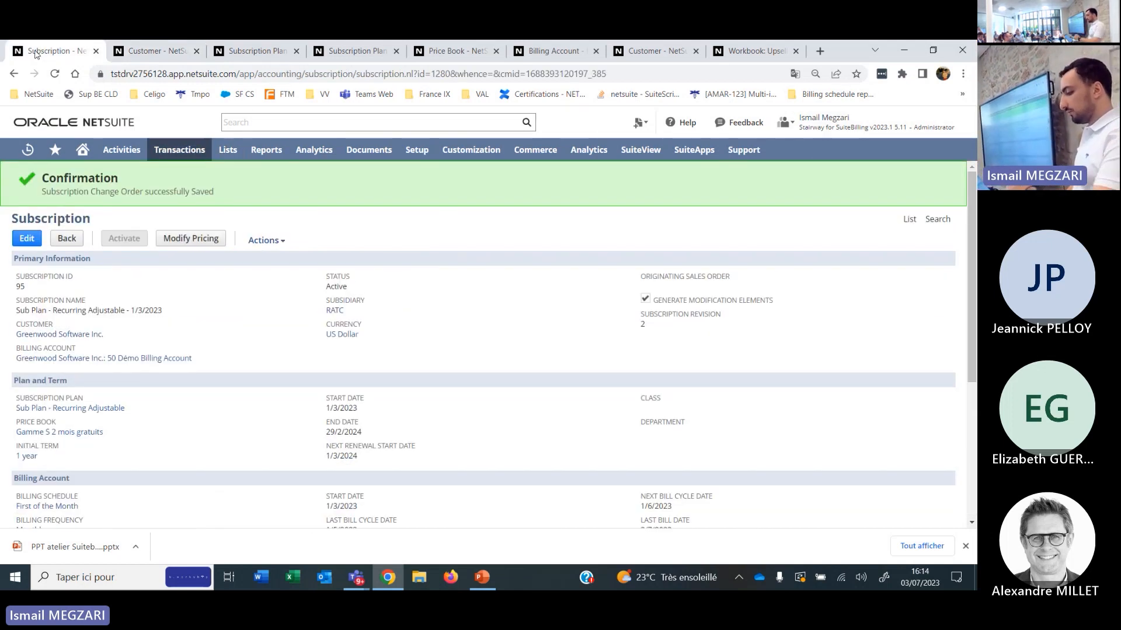
scroll(175, 458, "down", 5)
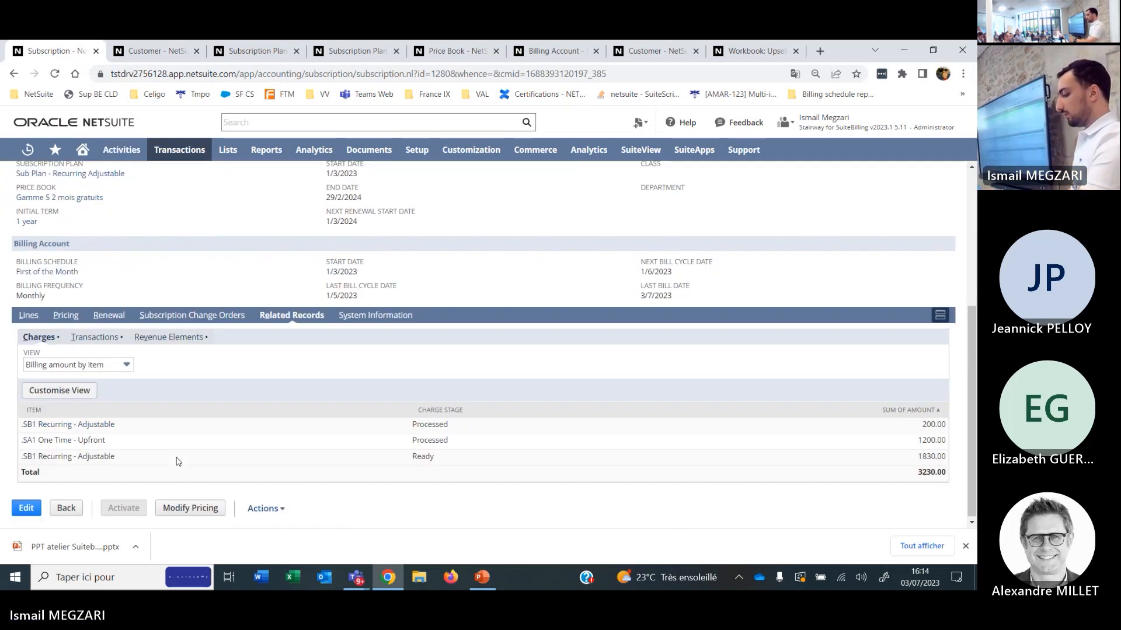
left_click(194, 318)
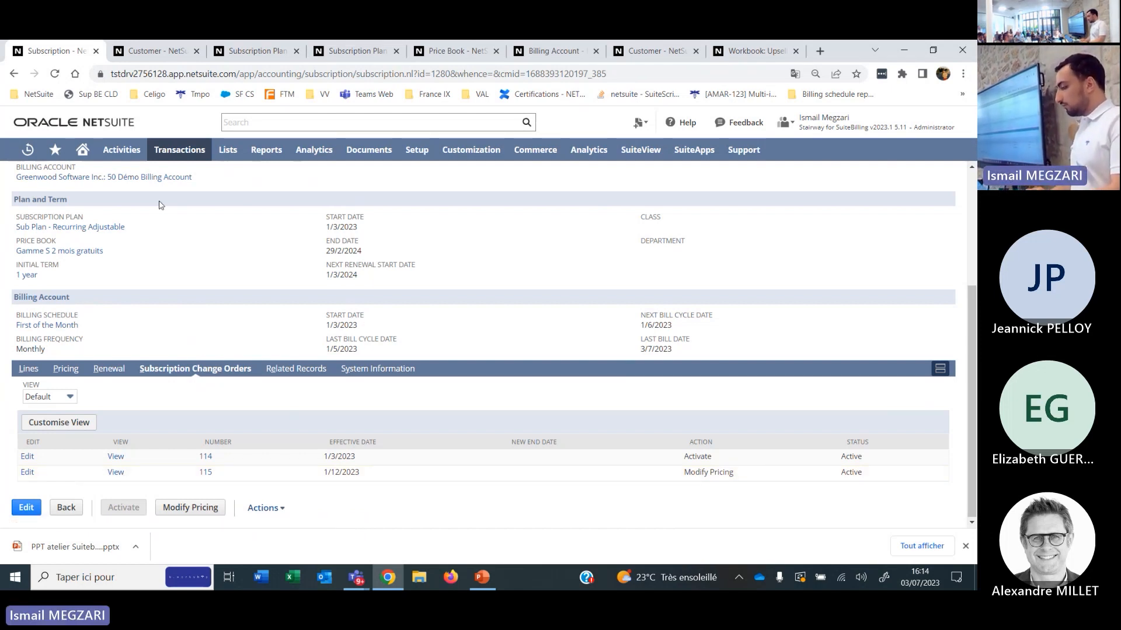
Generate the next bill from the Démo Billing Account and bring the invoice line's service dates into view.
left_click(553, 53)
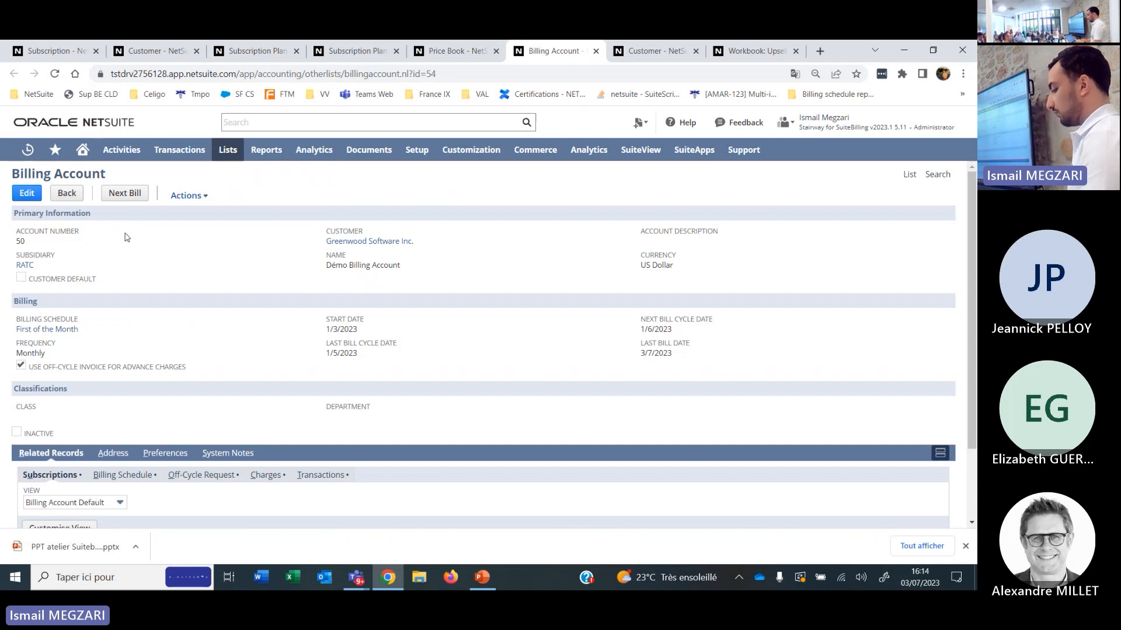
left_click(124, 197)
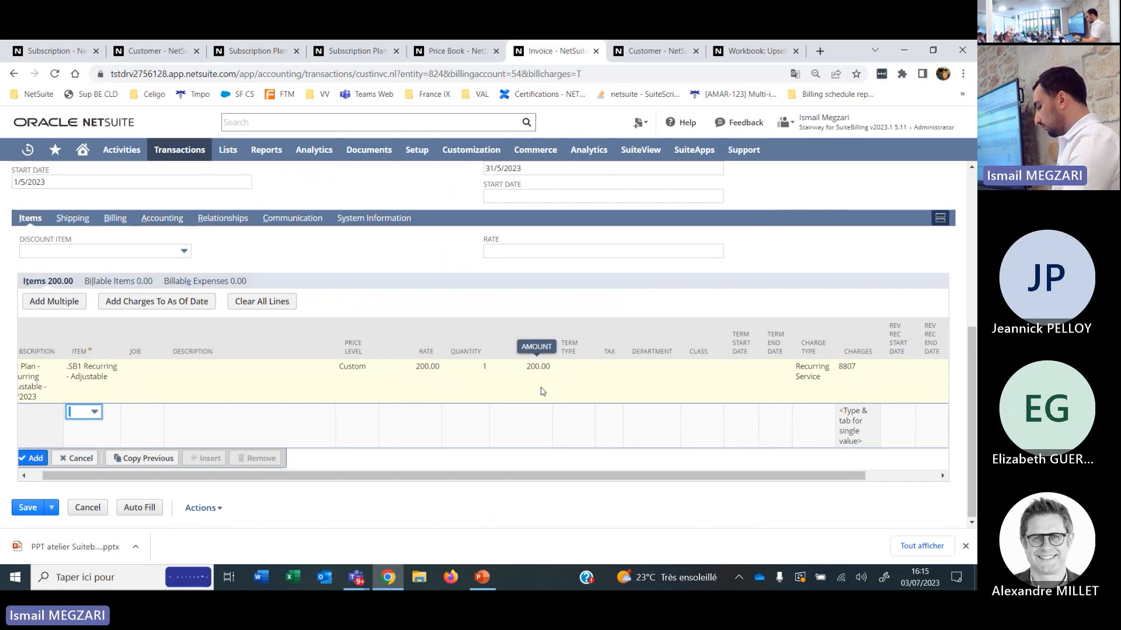
scroll(542, 387, "right", 3)
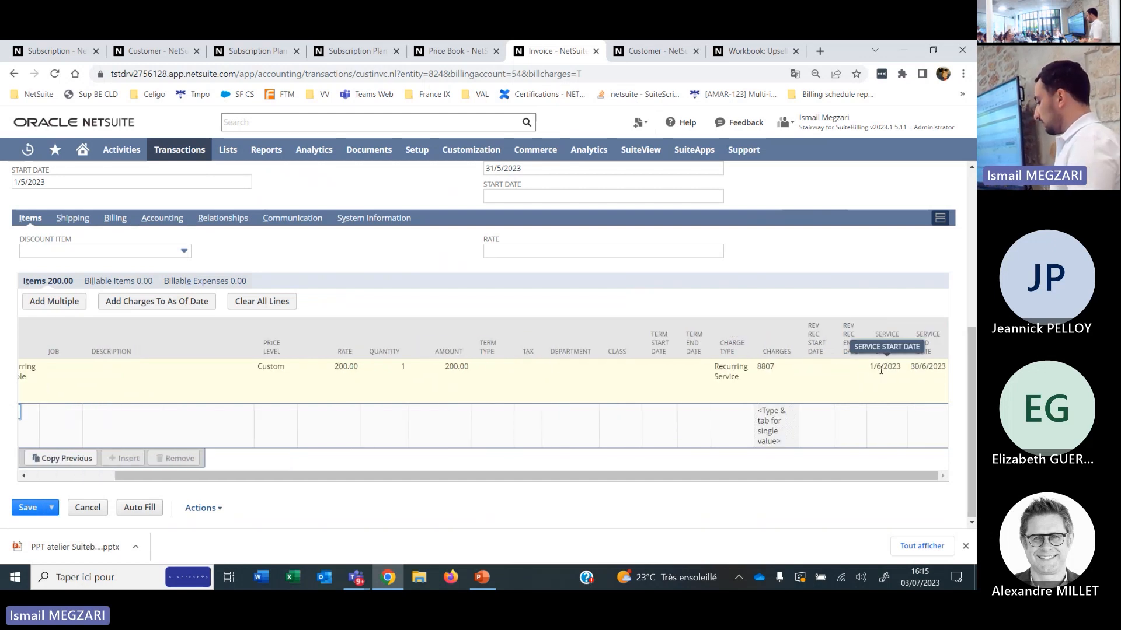
Examine the invoice line's charge type, charge and service dates at enlarged size, restore the page size and return to the invoice header.
scroll(880, 370, "up", 5)
scroll(881, 370, "right", 2)
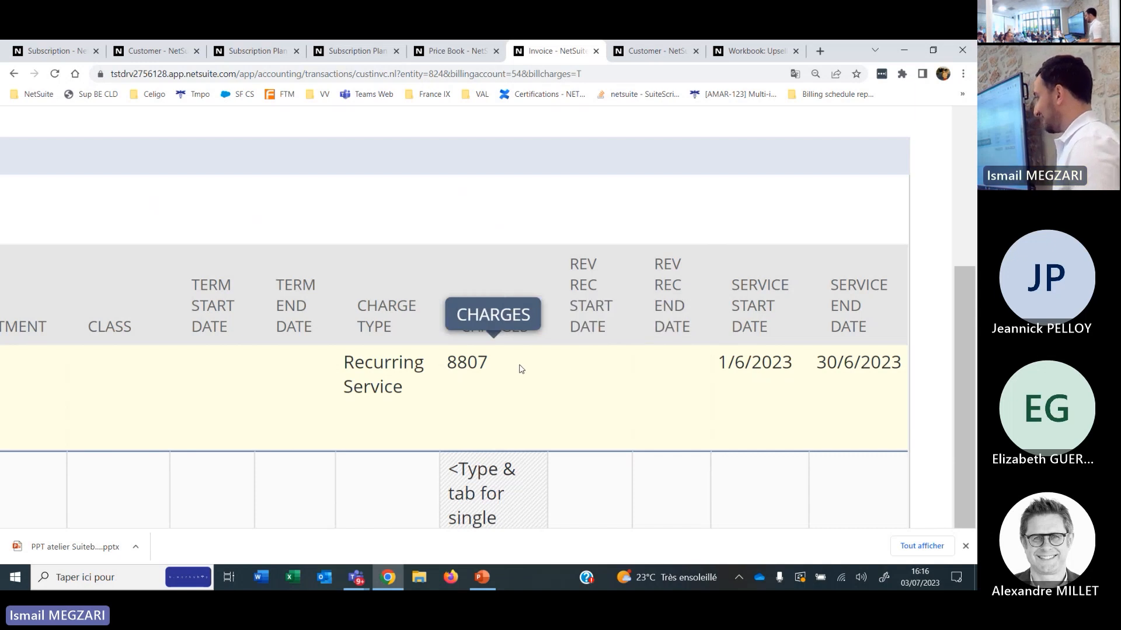
key("ctrl+minus")
key("ctrl+minus")
key("ctrl+minus")
key("ctrl+minus")
key("ctrl+minus")
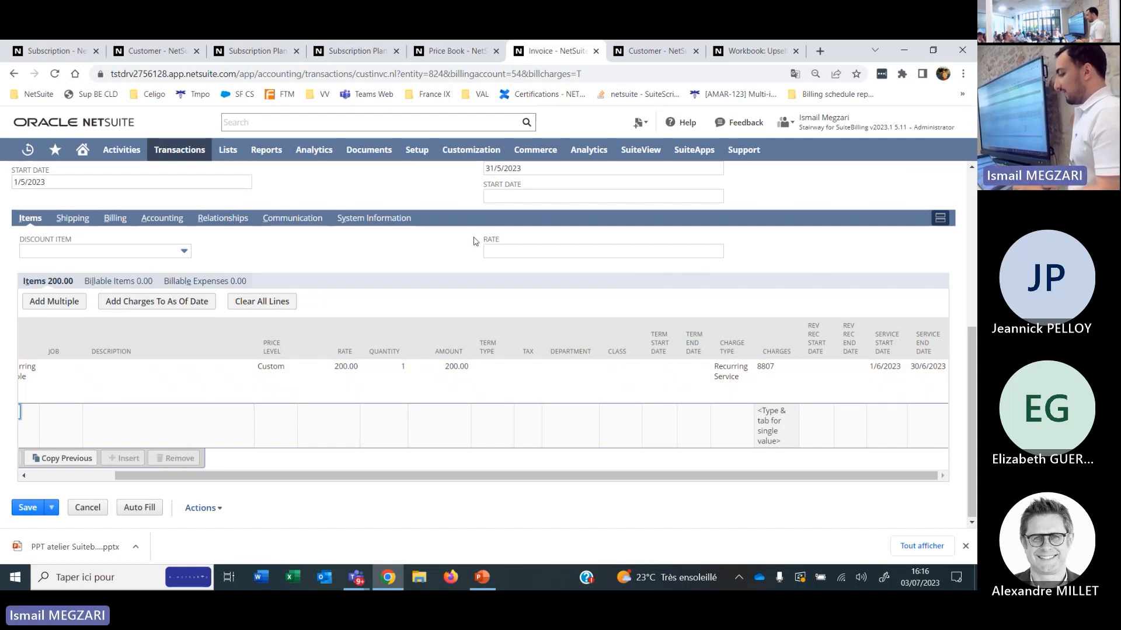
scroll(345, 237, "up", 5)
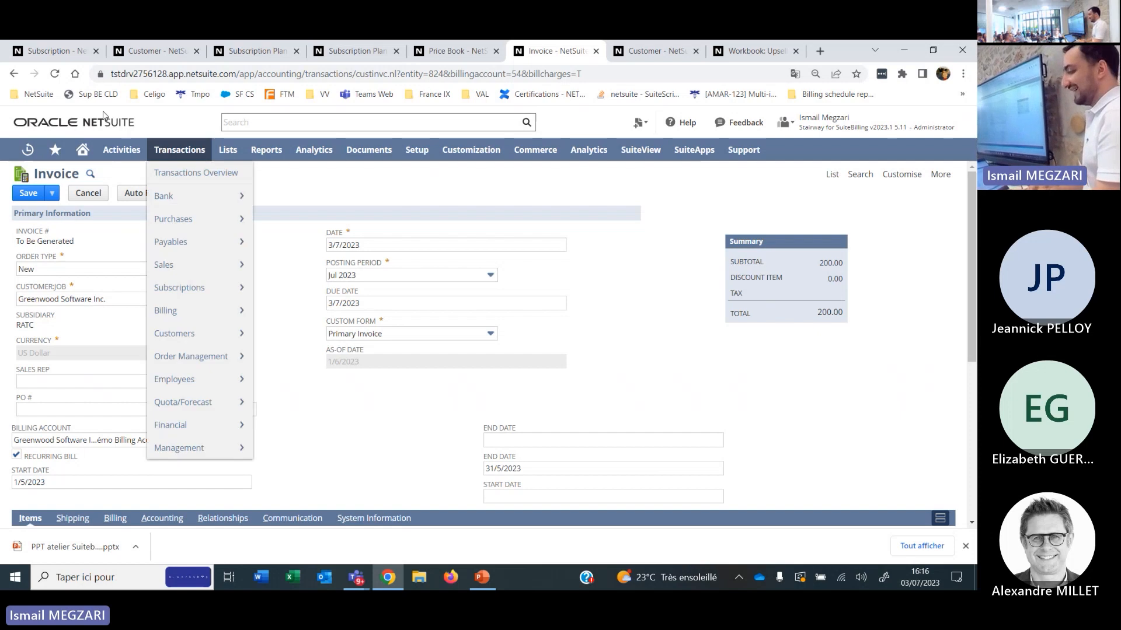
Return to the subscription, review its renewal settings and uplift items, and open its renewal history.
left_click(55, 50)
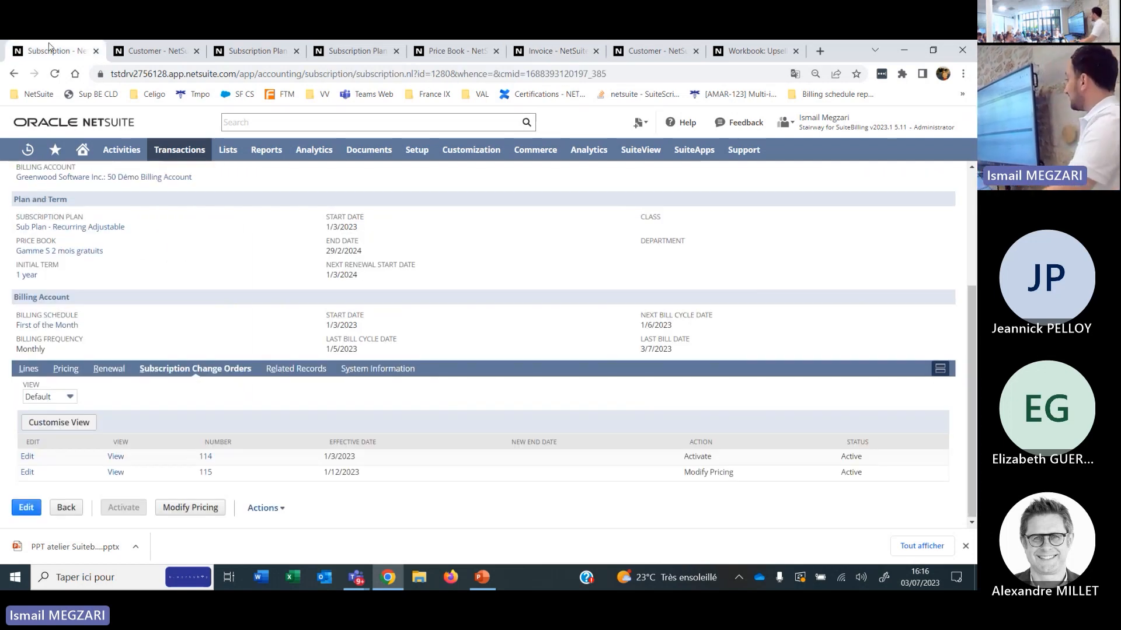
left_click(110, 371)
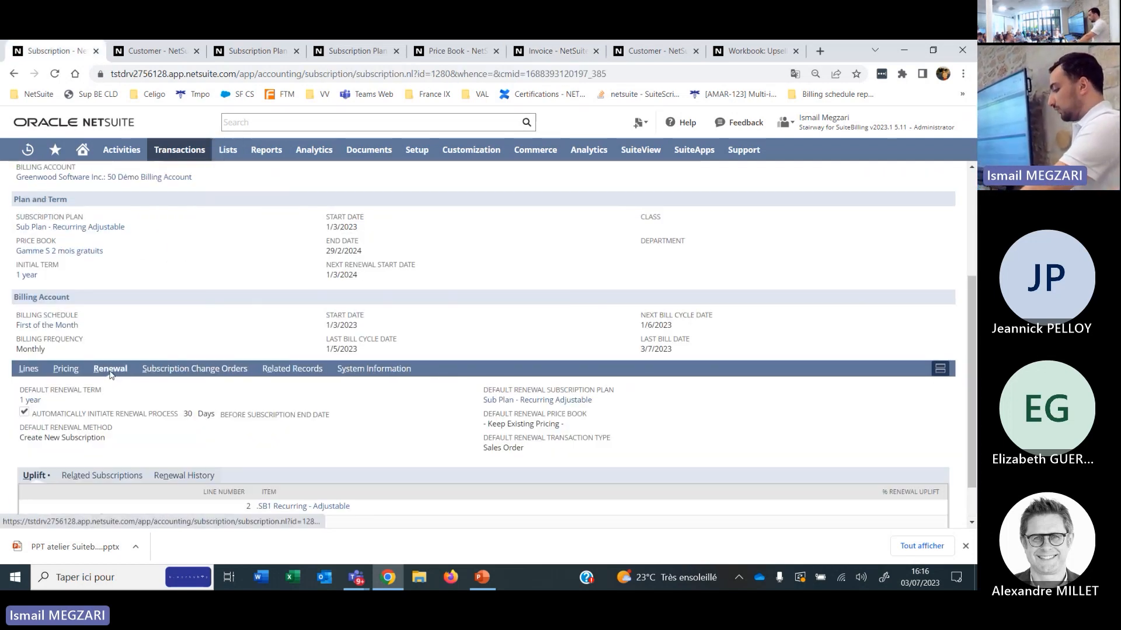
scroll(275, 434, "down", 2)
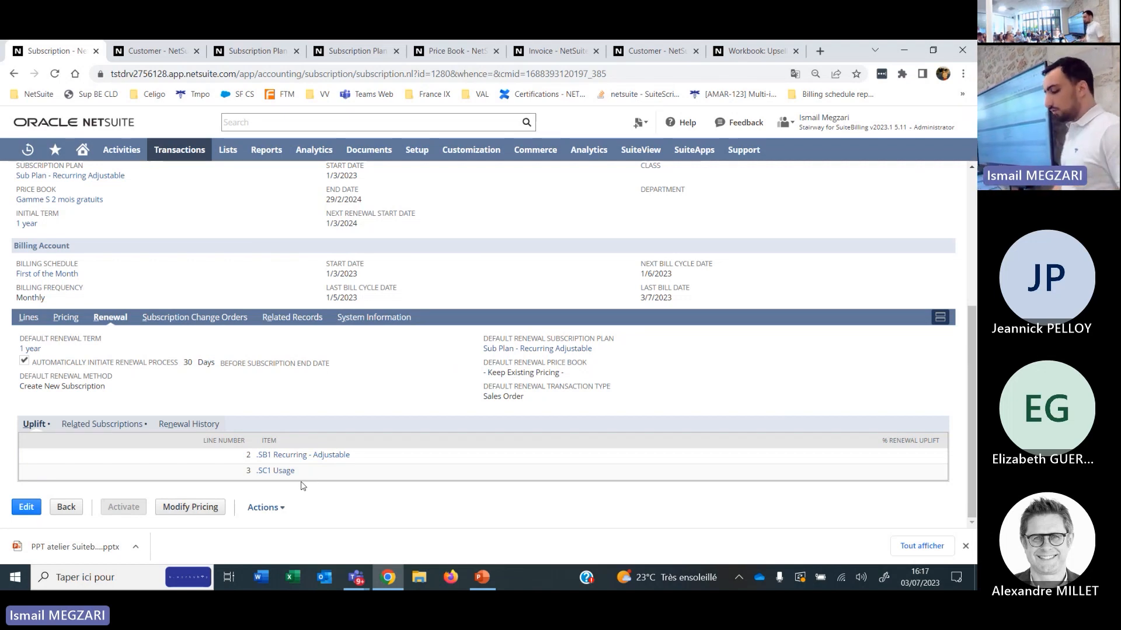
left_click(190, 428)
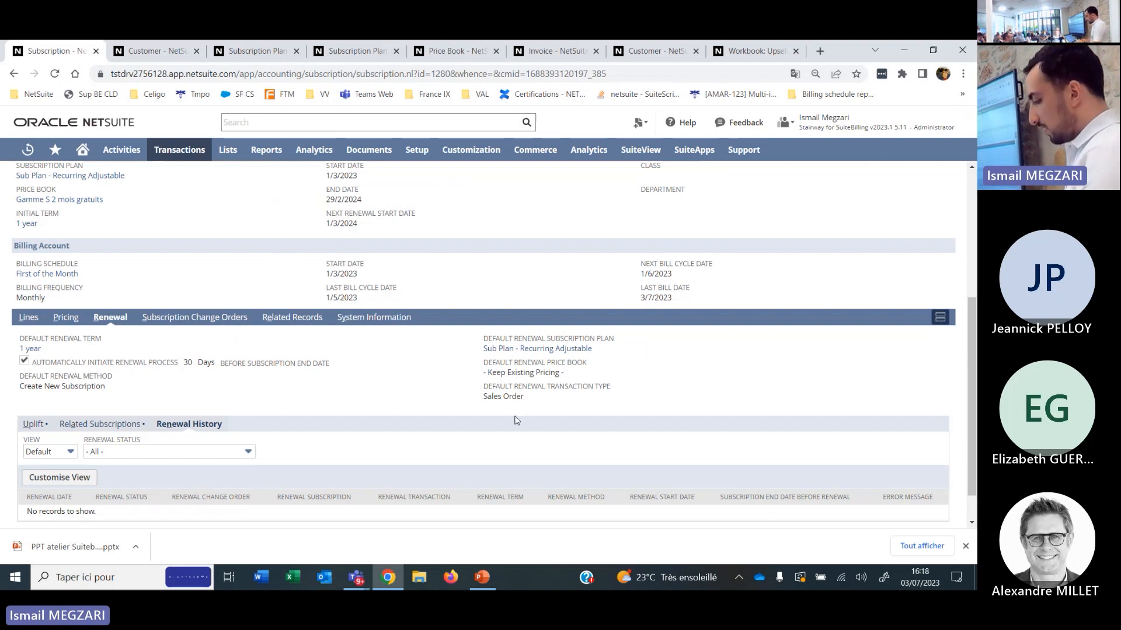
Switch to the PPT atelier Suitebilling presentation in PowerPoint and start the slide show from slide 8, which compares billing solutions.
key("alt+Tab")
key("alt+Tab")
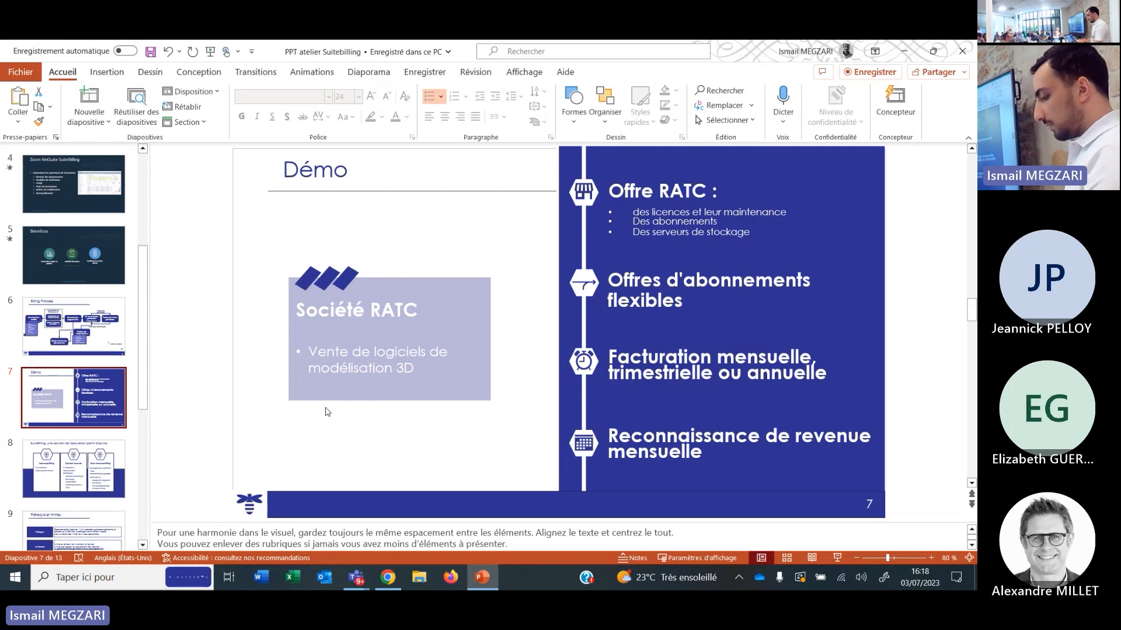
left_click(94, 467)
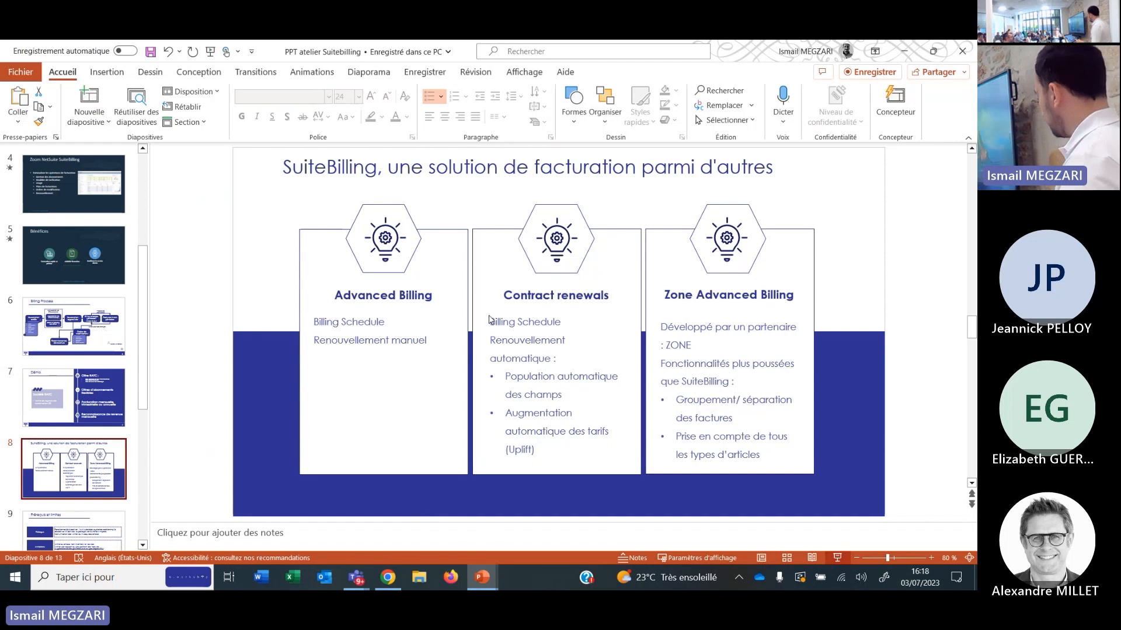
key("shift+F5")
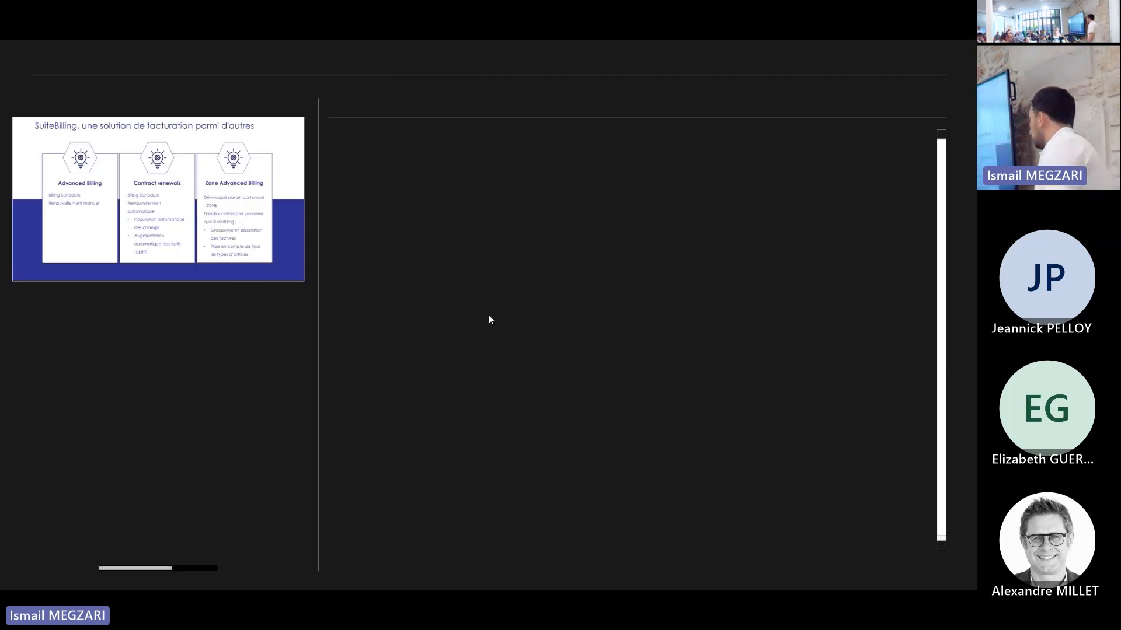